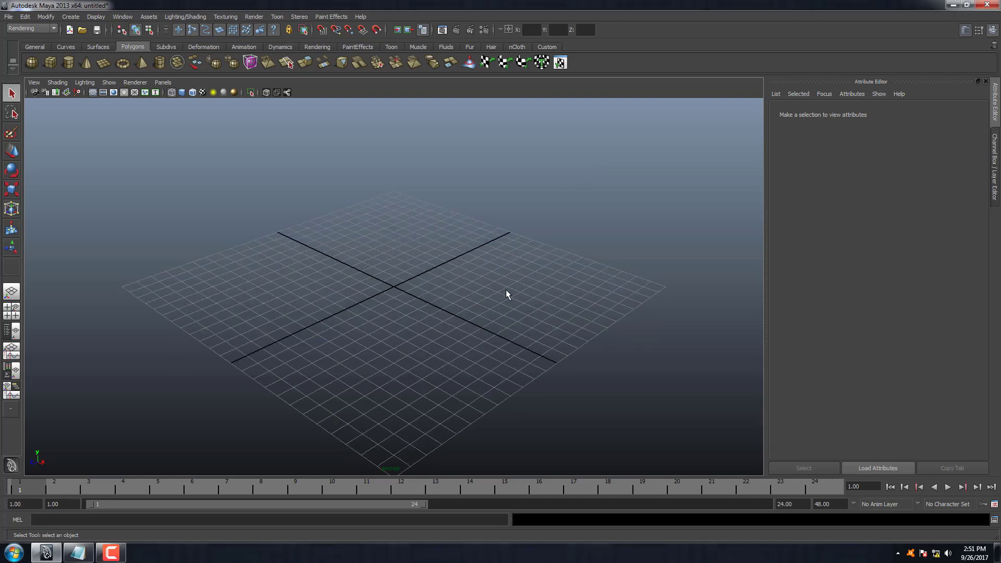
Step: Switch Maya to the four-view layout and bring the empty Notepad document forward
key(space)
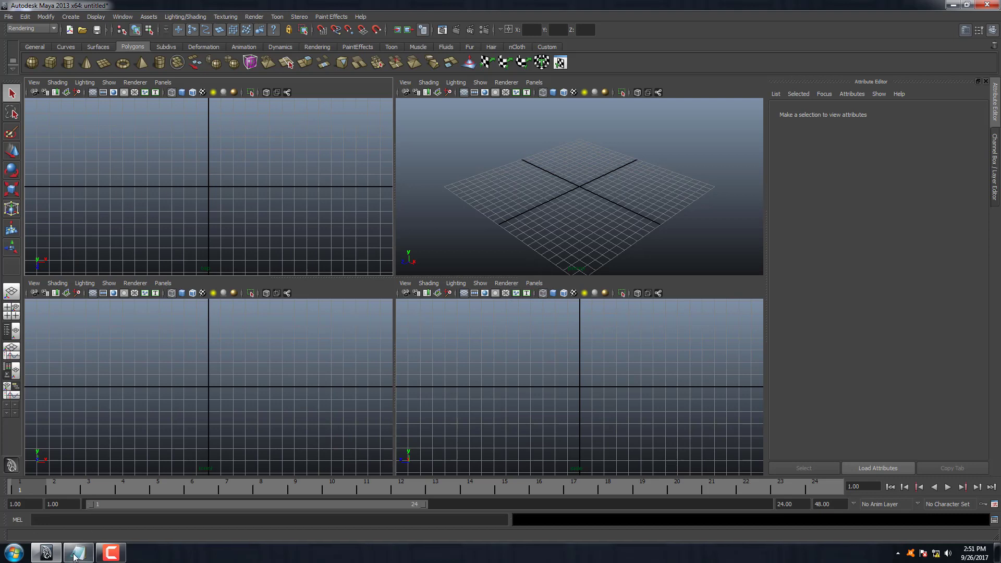
click(66, 556)
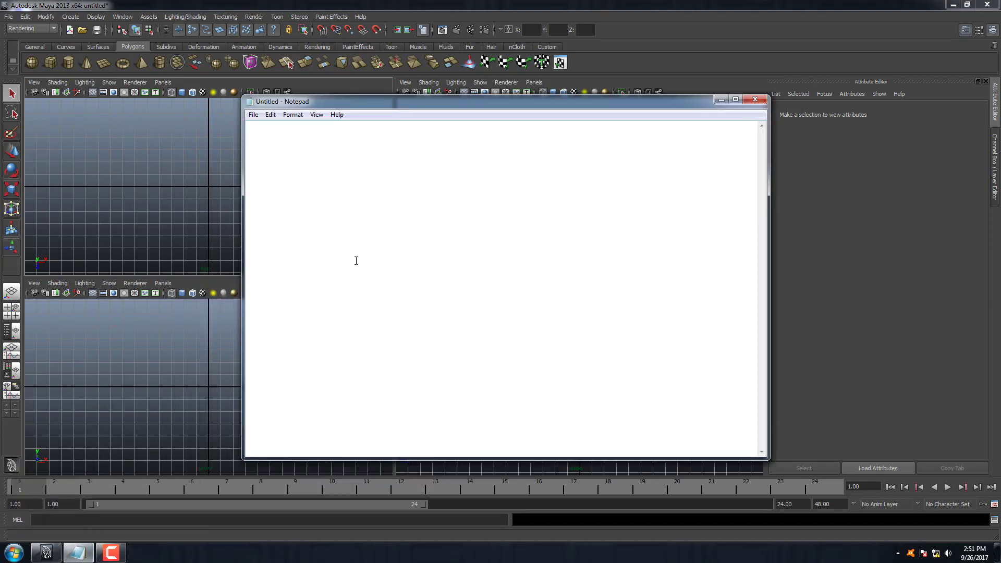
Step: Type the heading 'How to bake Highpoly to lowpoly, For Normal Map or AO map', correcting typos
text(How to b)
text(ake)
text( Hig)
text(hpoly)
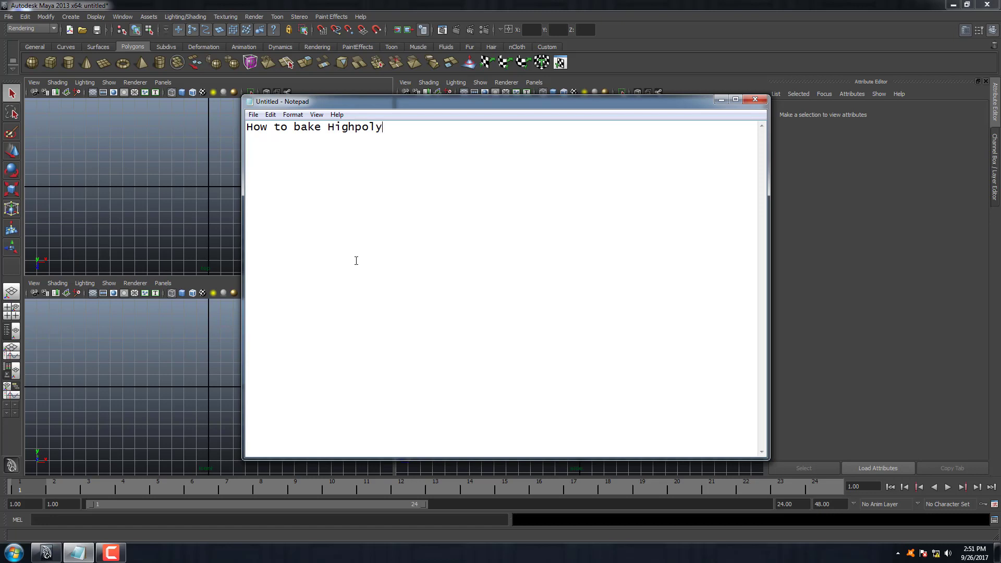
text( to lowpol)
text(y)
text(, )
text(FO)
text(r)
key(BackSpace)
key(BackSpace)
key(BackSpace)
text(or Nor)
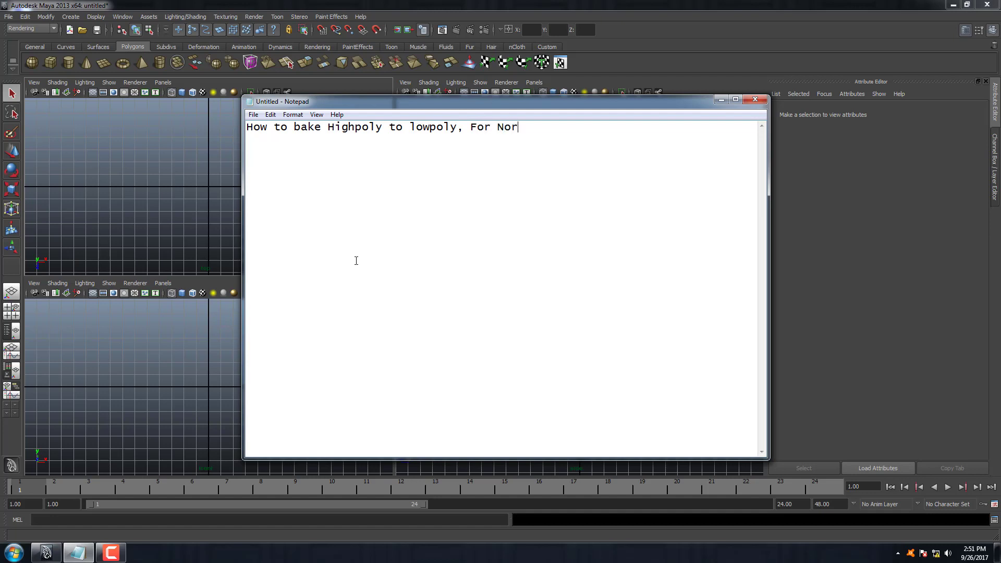
text(a)
key(BackSpace)
text(ma)
text(l Map)
text( or )
text(AO ma)
text(p.)
Step: Set the heading to font size 26, then return to Maya's single perspective view
drag(640, 127, 244, 130)
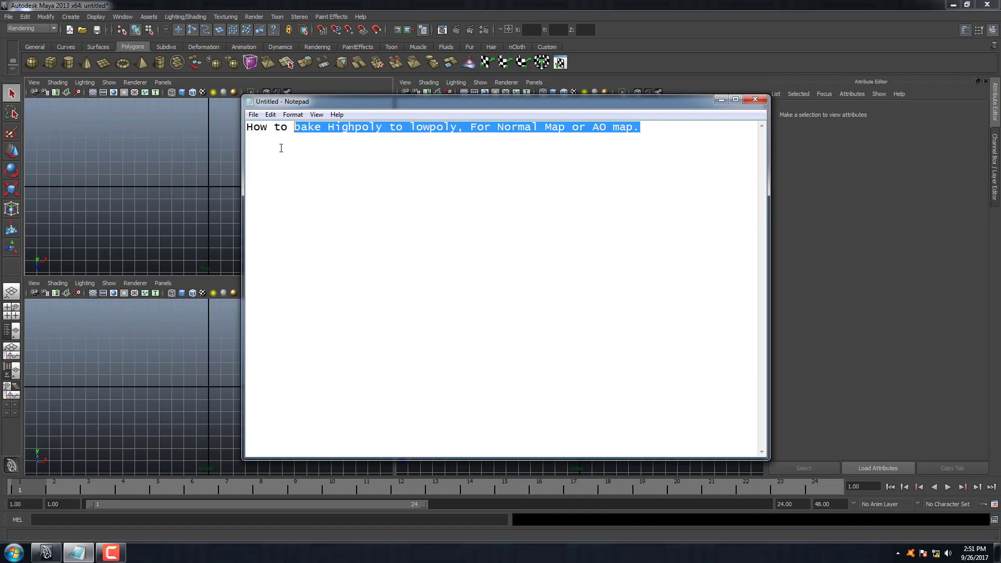
click(311, 115)
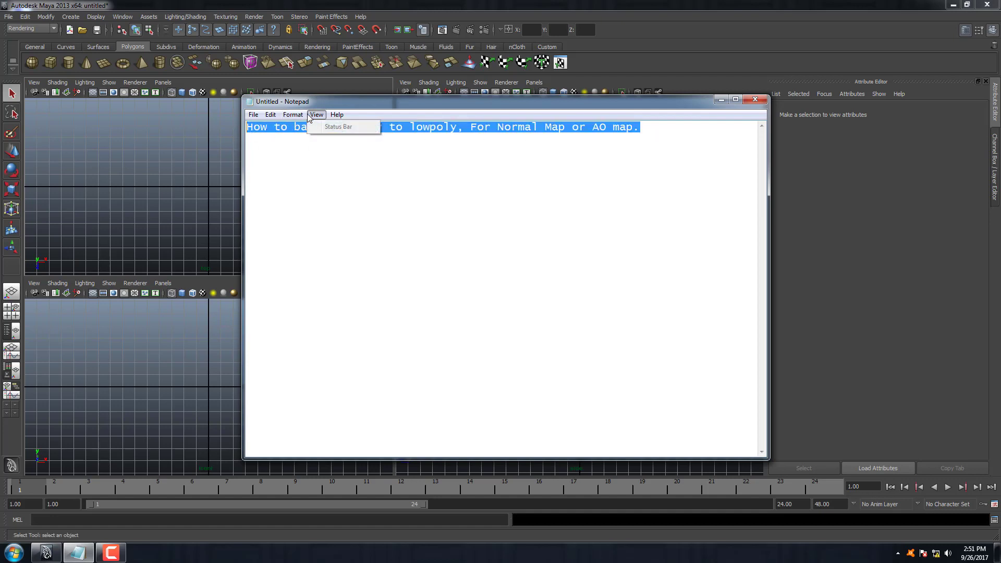
click(306, 140)
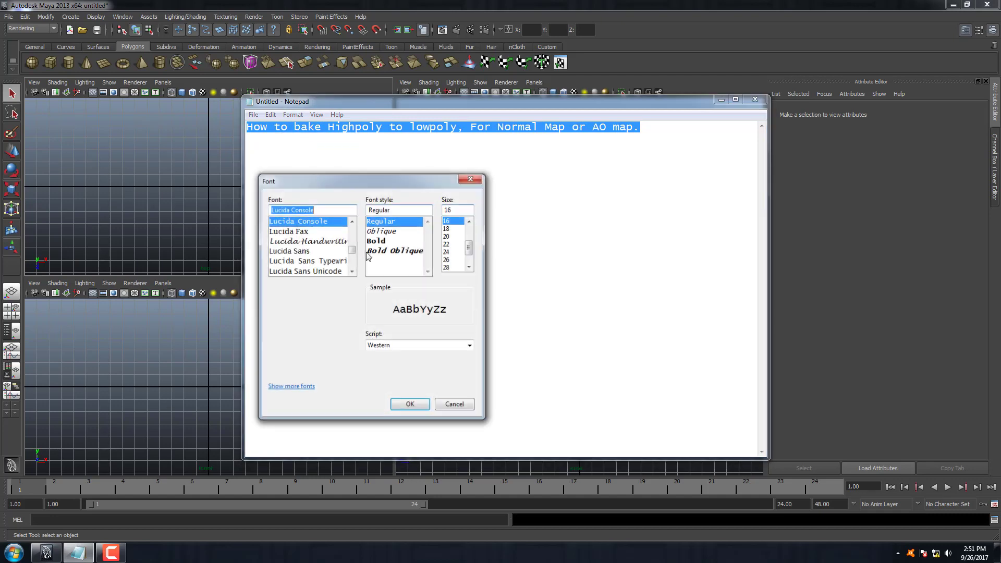
click(450, 259)
click(423, 408)
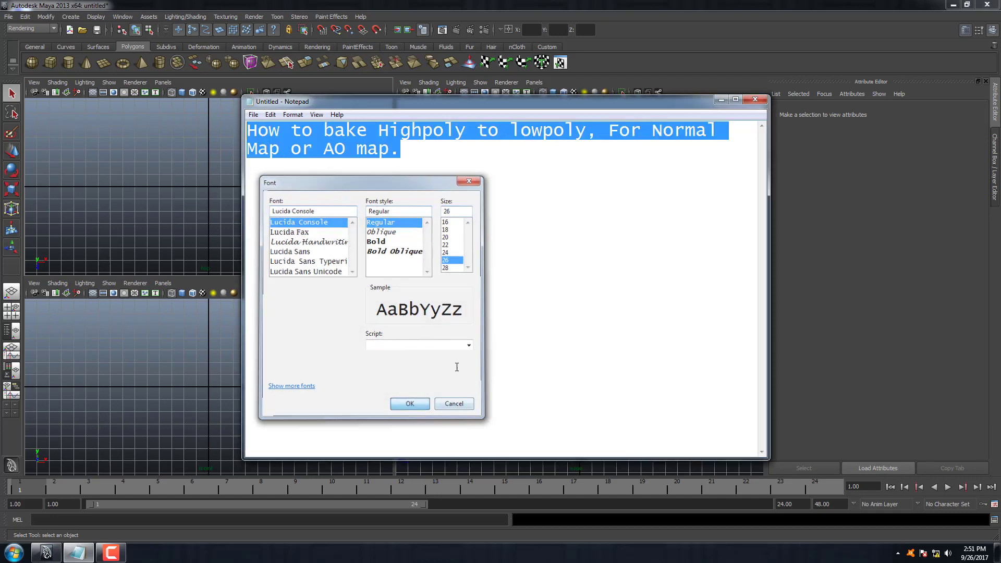
click(637, 218)
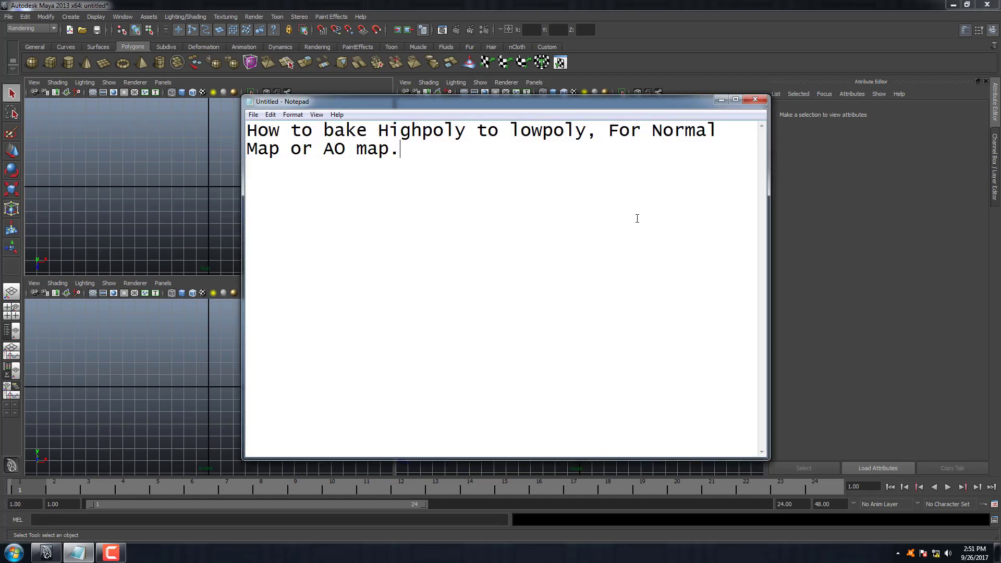
click(721, 100)
key(space)
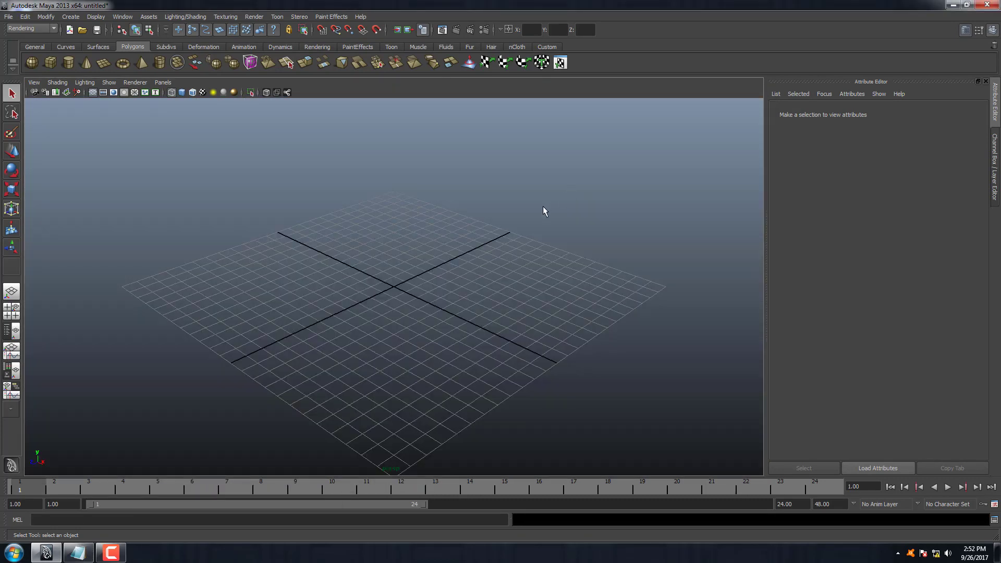
Step: Create polygon cube pCube1 on the grid, framed and smooth shaded, then restore the notes
click(48, 65)
mouse_move(329, 282)
mouse_down()
mouse_move(391, 324)
mouse_move(493, 270)
mouse_move(514, 196)
mouse_move(471, 282)
mouse_move(441, 281)
mouse_move(454, 282)
mouse_up()
key(f)
key(5)
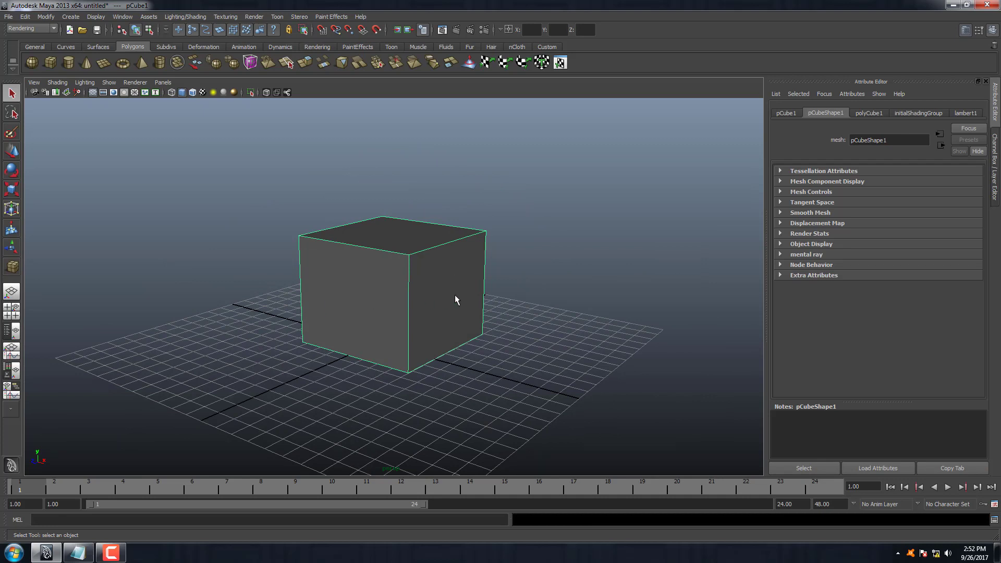
click(78, 553)
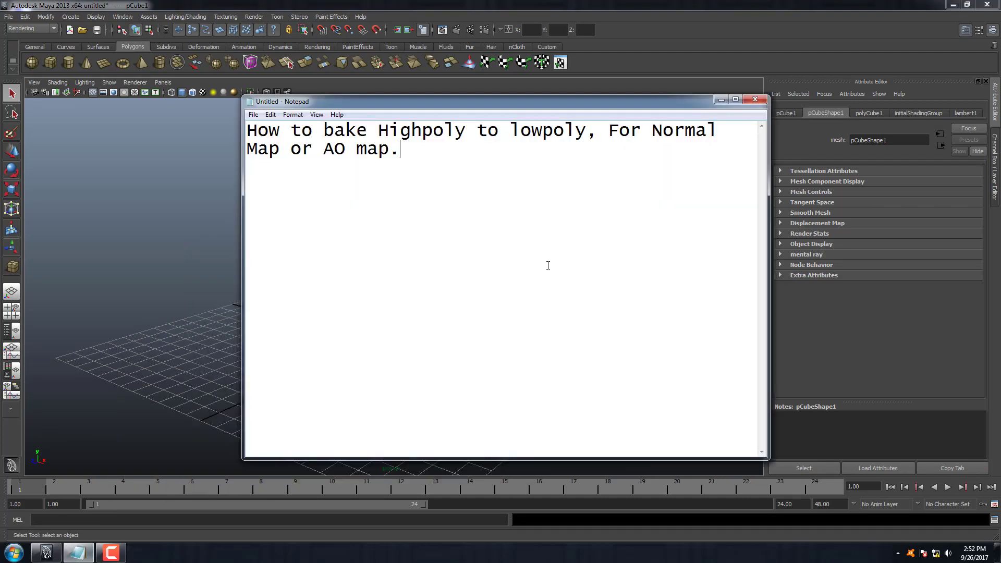
Step: Add the line 'Press Cntrl + A' below the heading
key(Return)
text(Pre)
text(ss C)
text(ntrl )
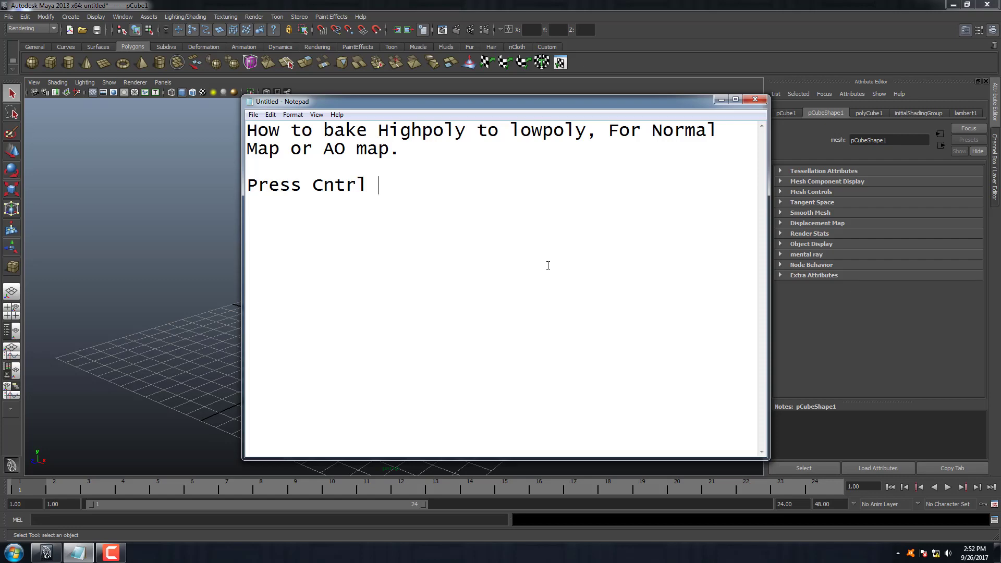
text(+ A)
Step: Assign pCube1 to a new display layer renamed 'Lowpoly' in the Channel Box layer editor
click(721, 99)
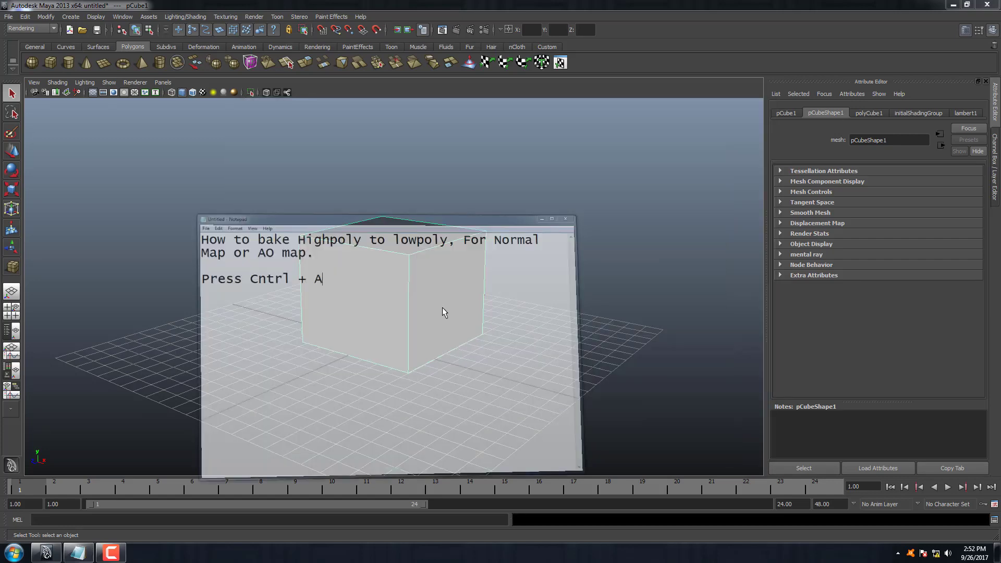
key(ctrl+a)
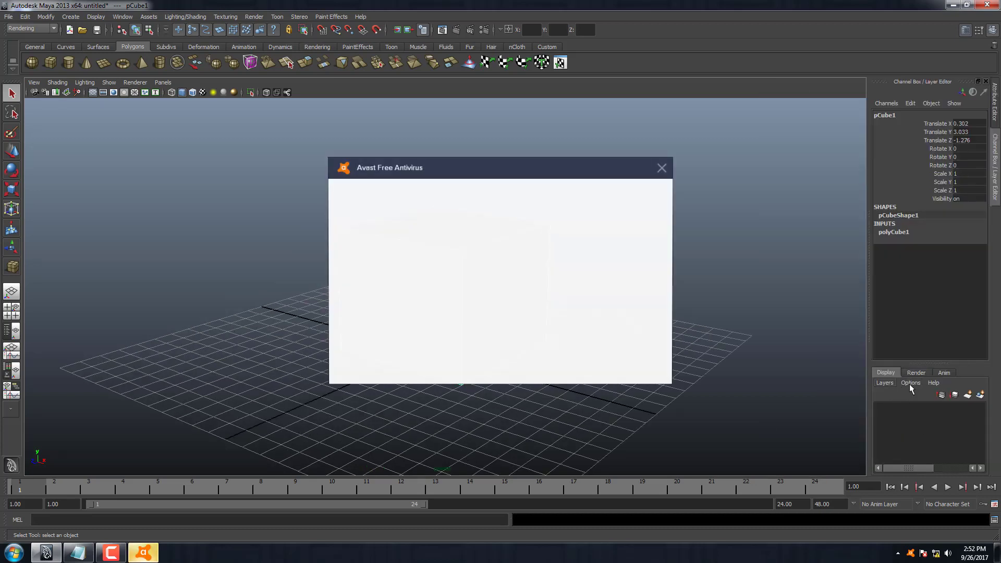
click(665, 168)
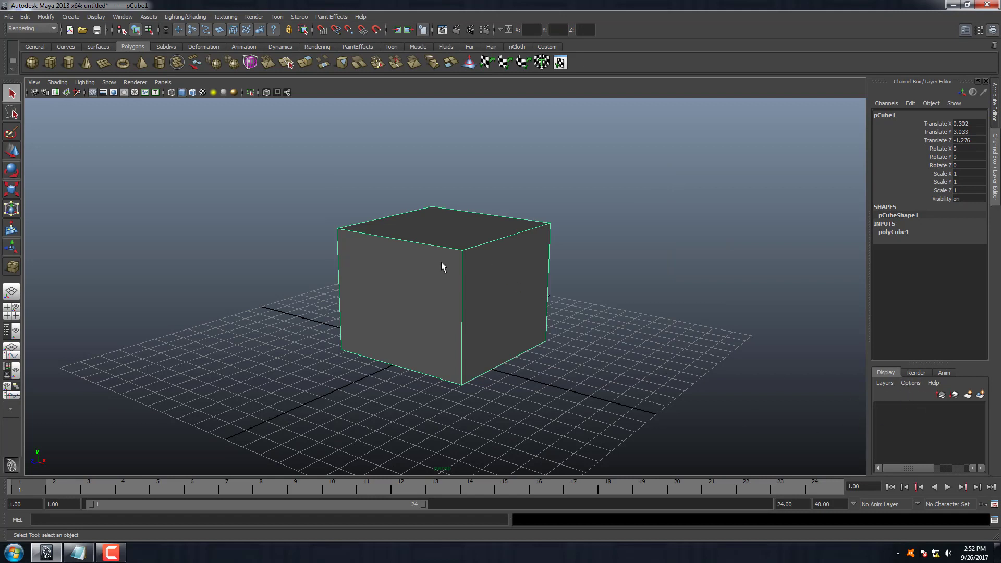
click(980, 396)
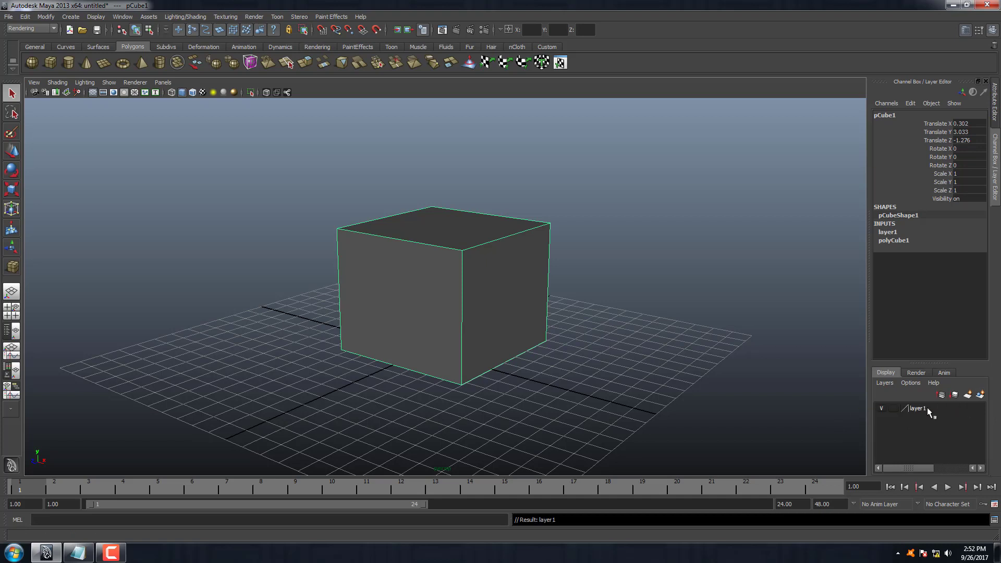
double_click(919, 408)
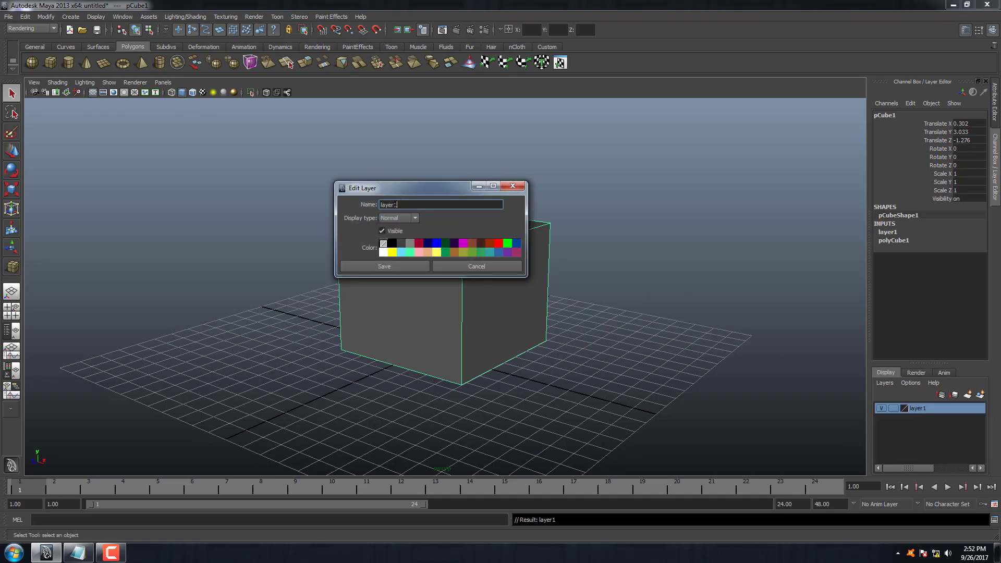
double_click(389, 204)
text(L)
text(owpoly)
click(401, 268)
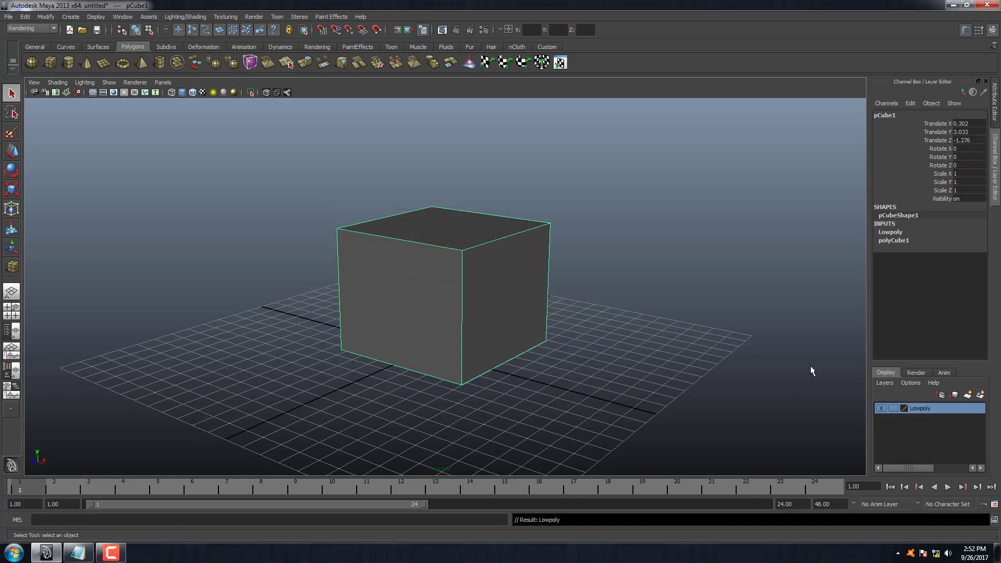
click(78, 552)
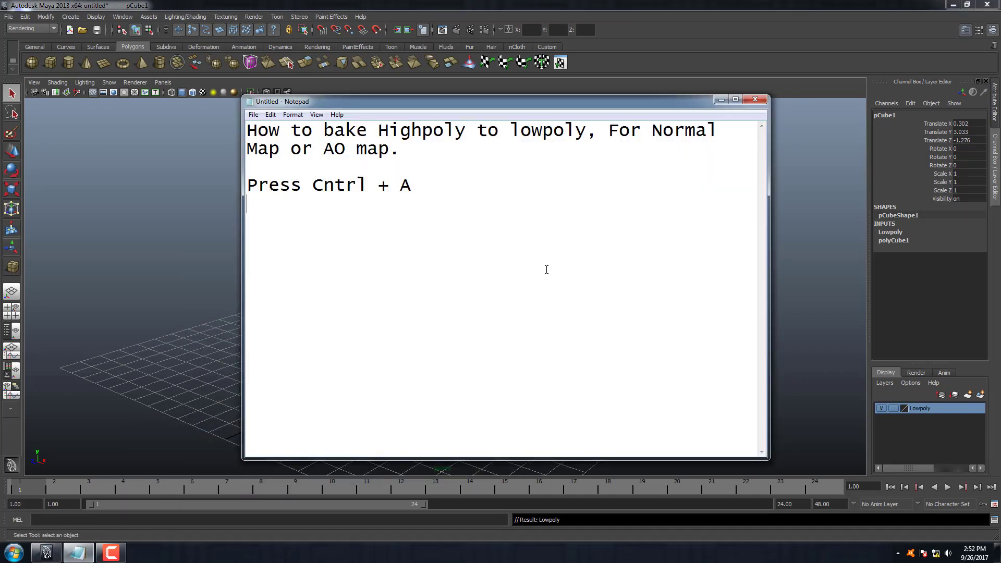
Step: Add the line 'Duplicate this object for highpoly.' to the notes
key(Return)
text(Du)
text(plicate )
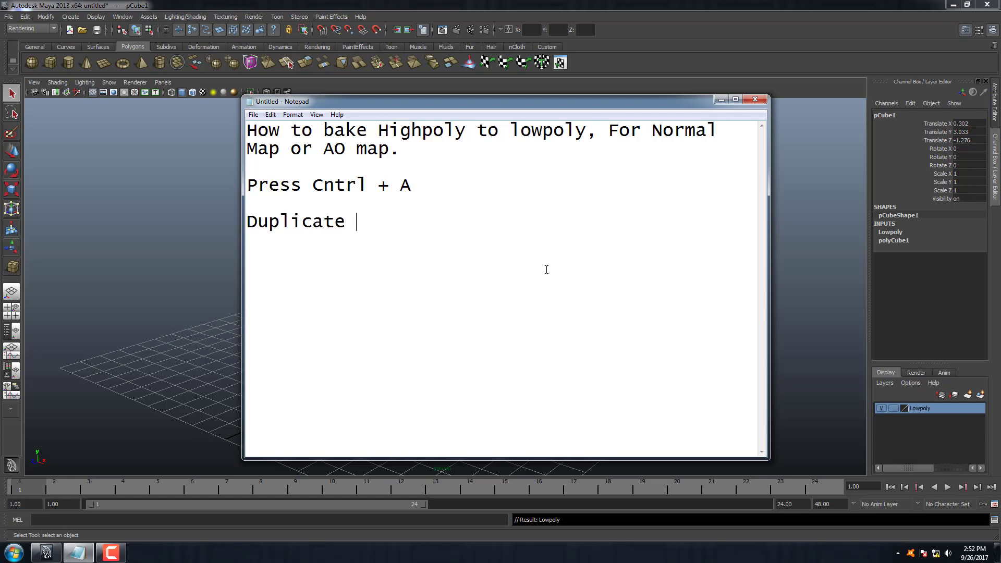
text(this ob)
text(ject for)
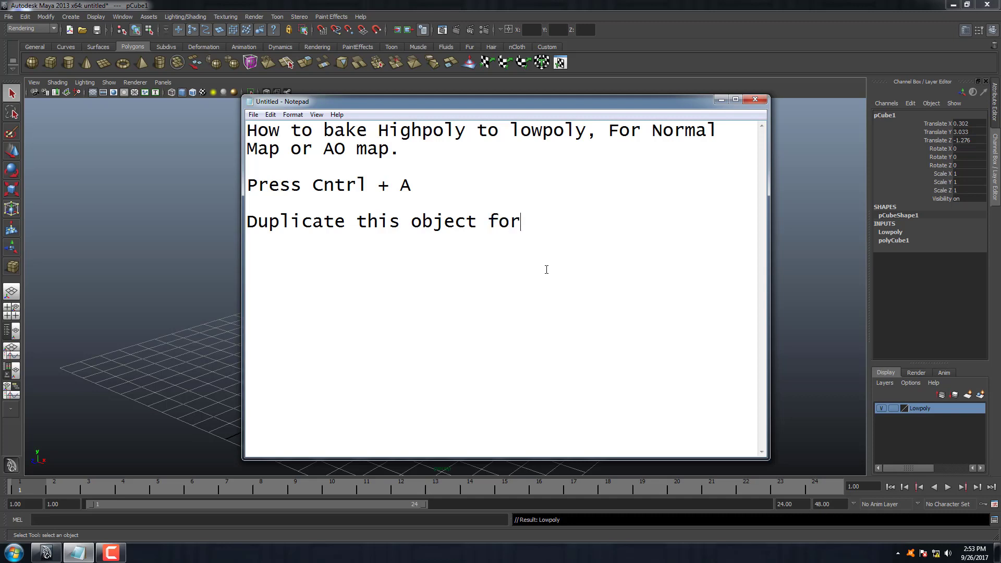
text( high)
text(poly)
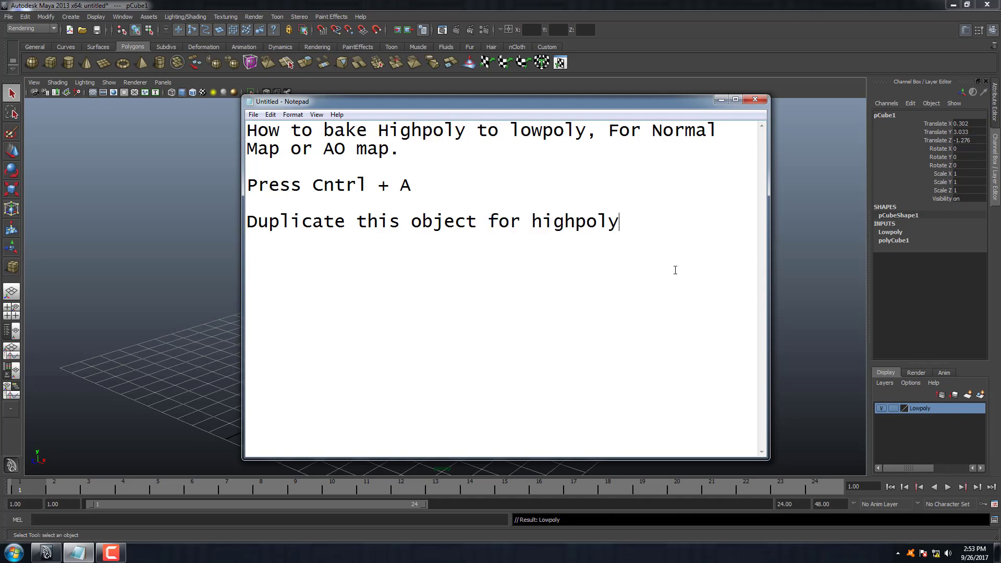
click(720, 98)
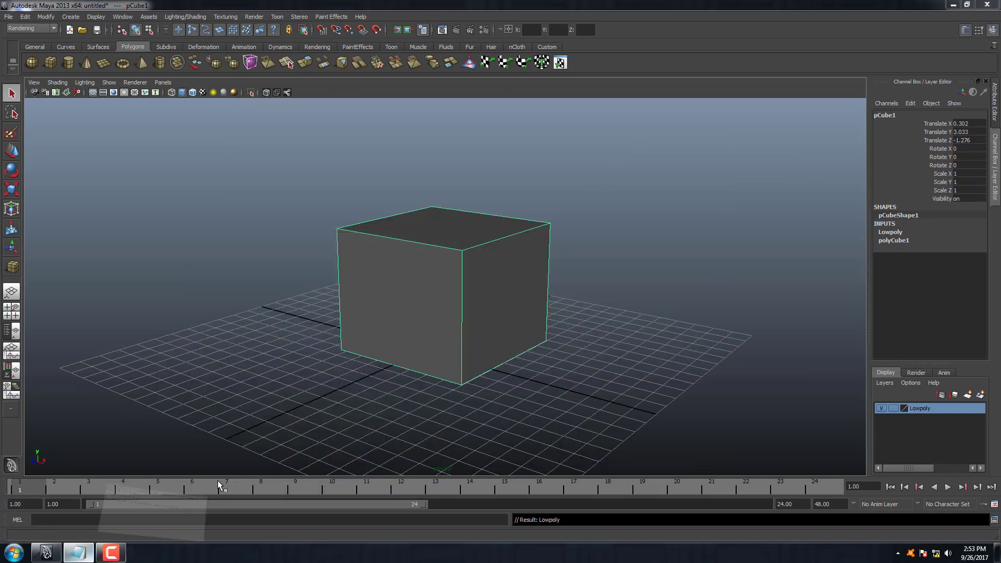
click(79, 553)
text(.)
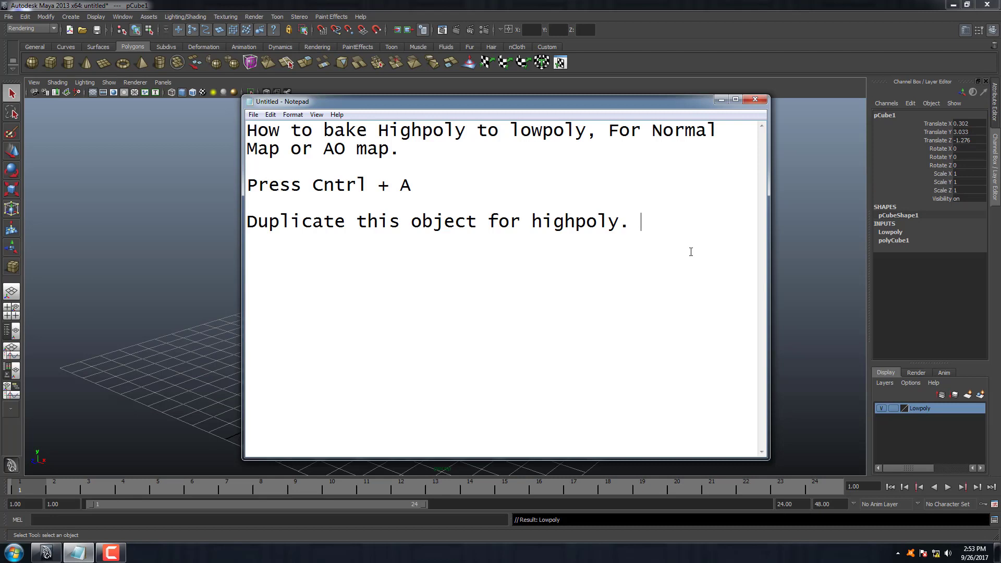
Step: Add the line 'Press Cntrl + D' below the duplicate note
key(Return)
text(Pr)
text(e)
key(BackSpace)
key(BackSpace)
key(BackSpace)
key(Return)
text(Press Cn)
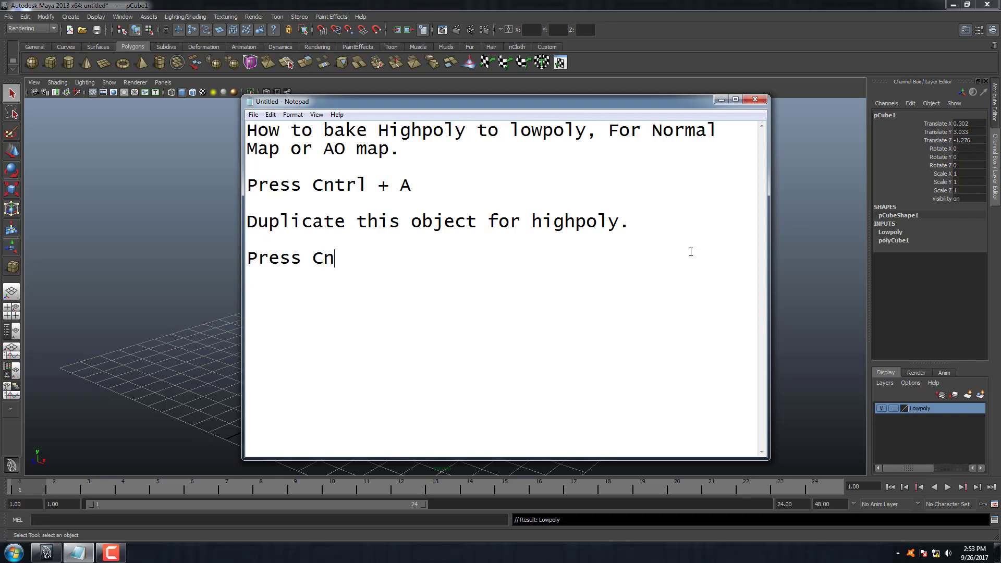
text(trl + )
text(D)
drag(722, 101, 725, 103)
Step: Duplicate the cube with Ctrl+D to create pCube2, then start a fresh line in the notes
click(463, 272)
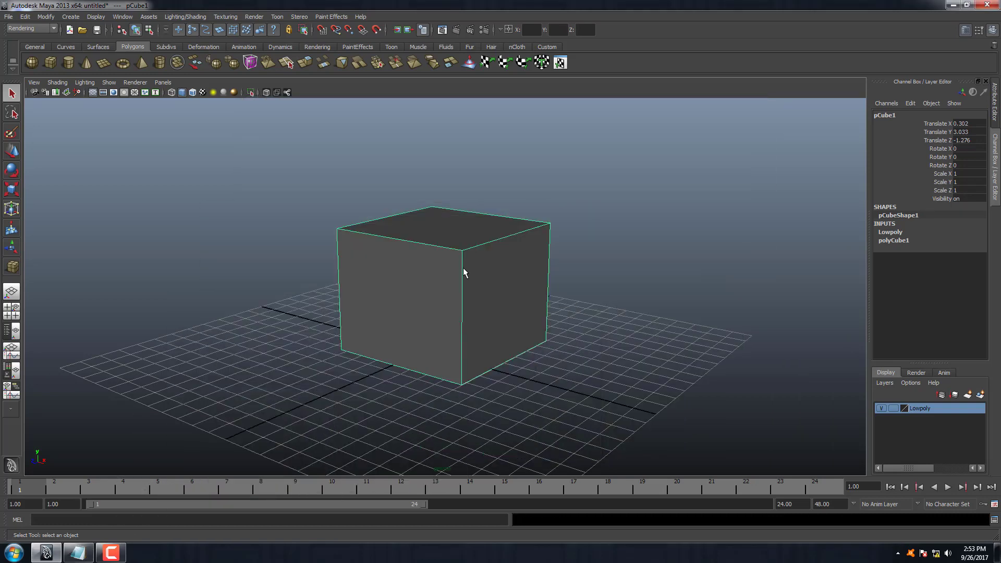
key(ctrl+d)
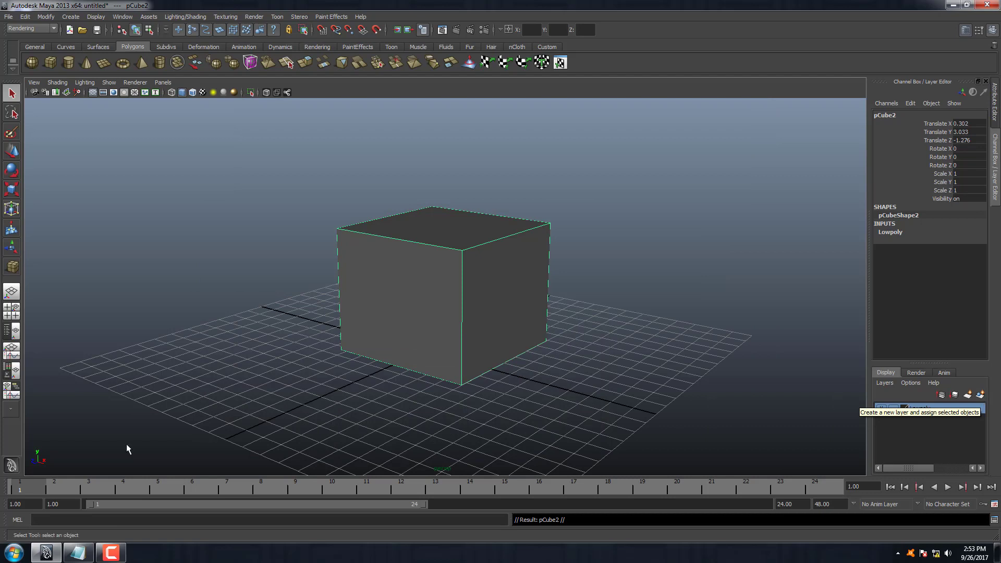
click(73, 552)
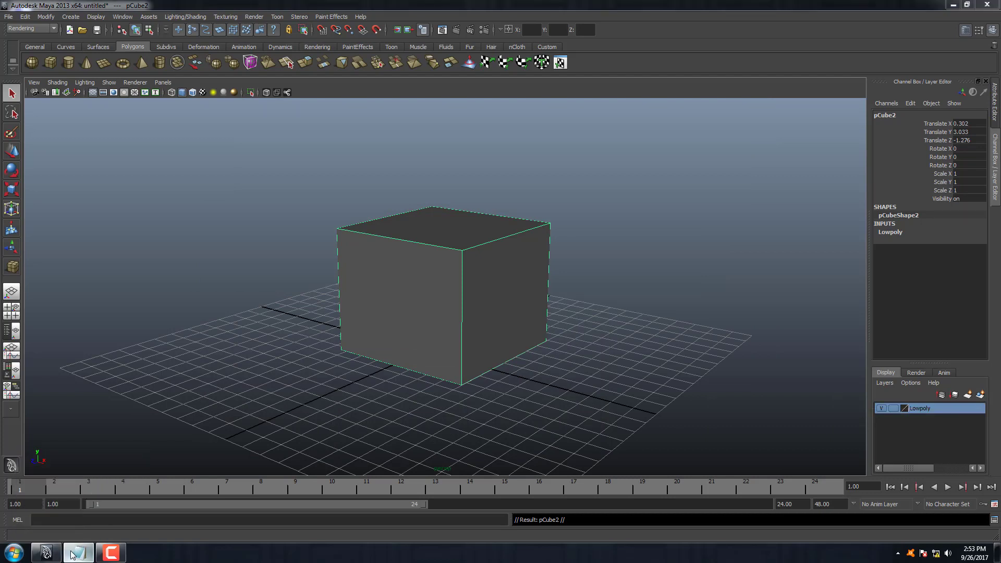
key(Return)
key(Return)
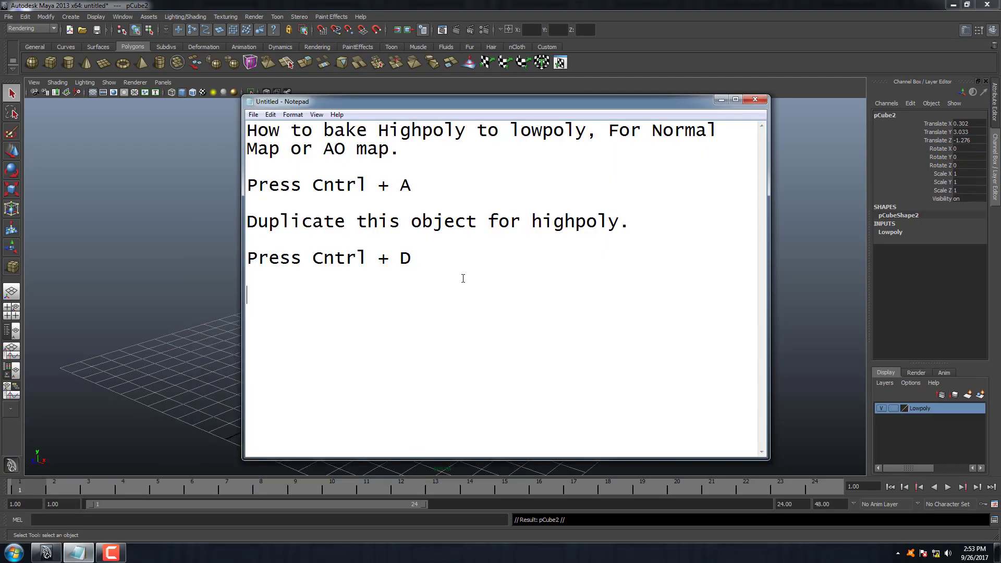
Step: Type 'now higpoly object also assign in new layer', fixing 'layey' to 'layer'
text(no)
text(w hig)
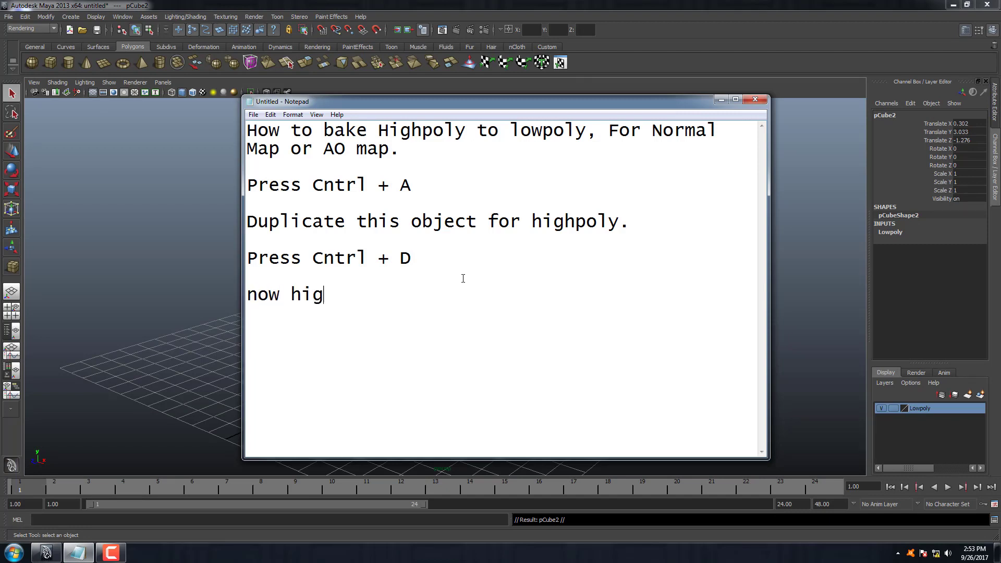
text(poly )
text(object al)
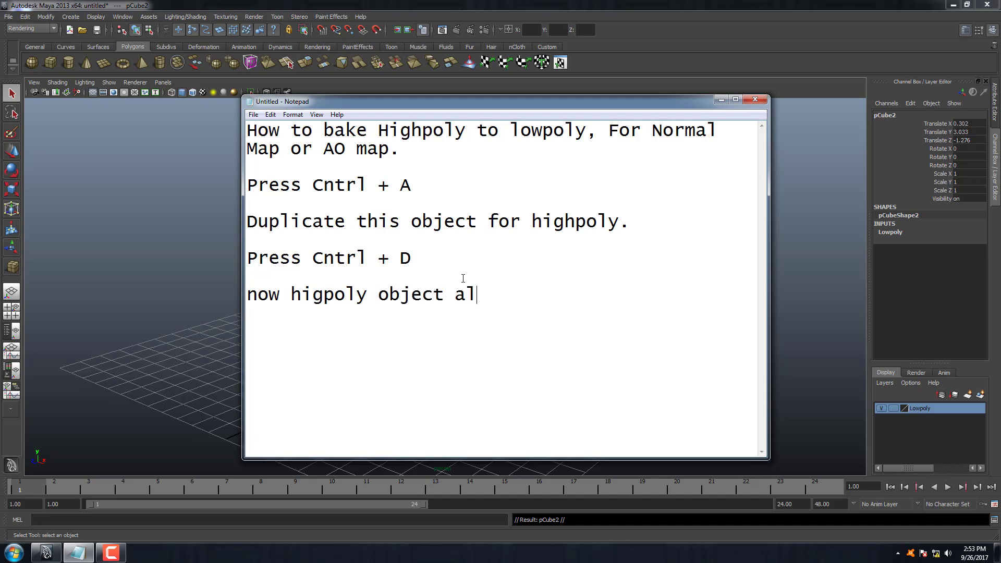
text(so assi)
text(gn in )
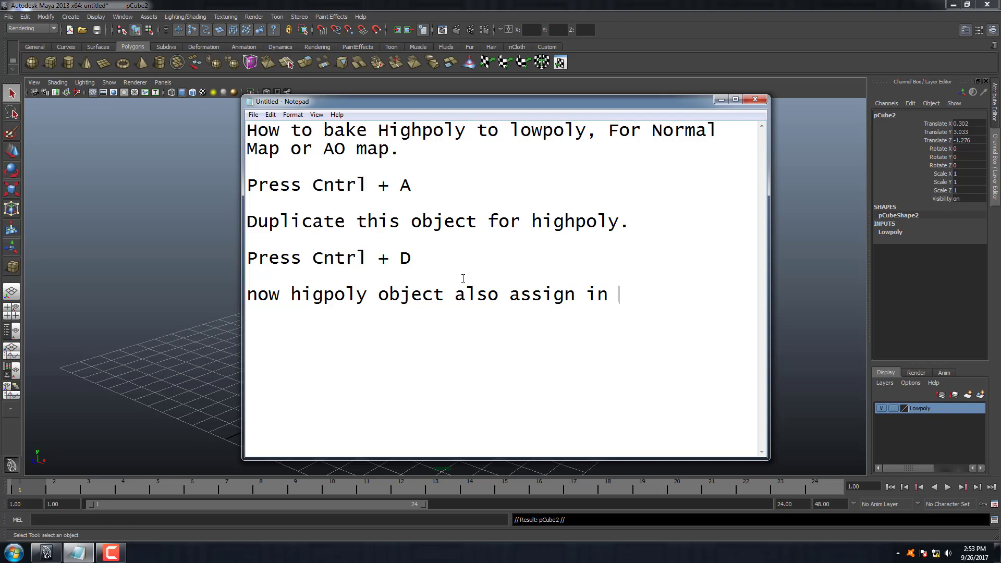
text(new lay)
text(ey)
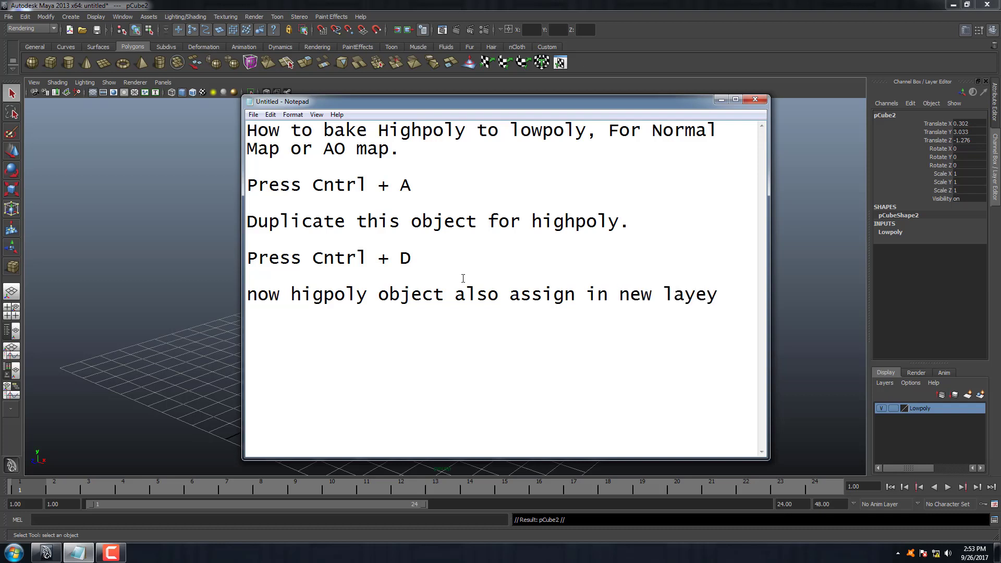
key(BackSpace)
text(r)
Step: Put pCube2 into a new display layer named HP
click(720, 101)
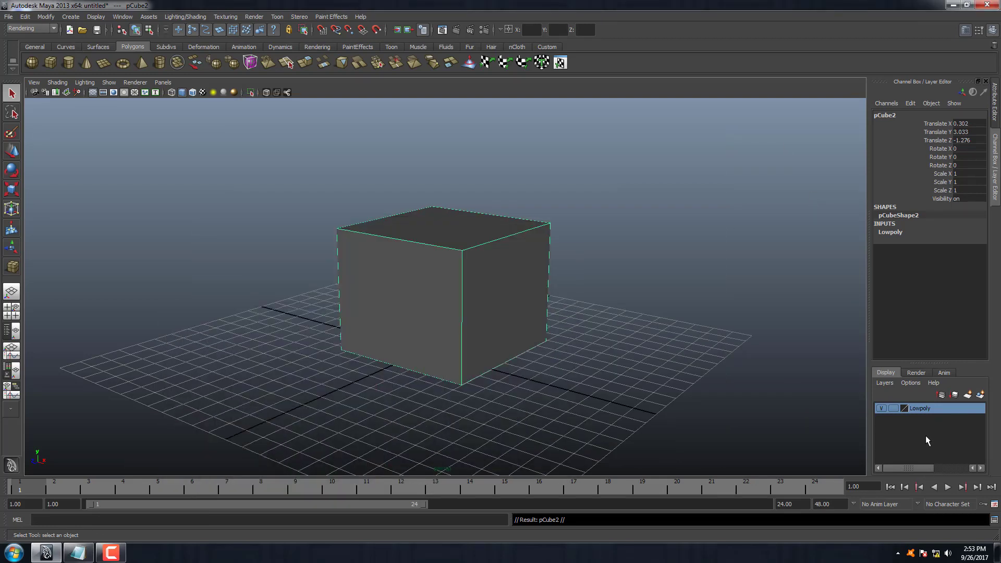
click(980, 394)
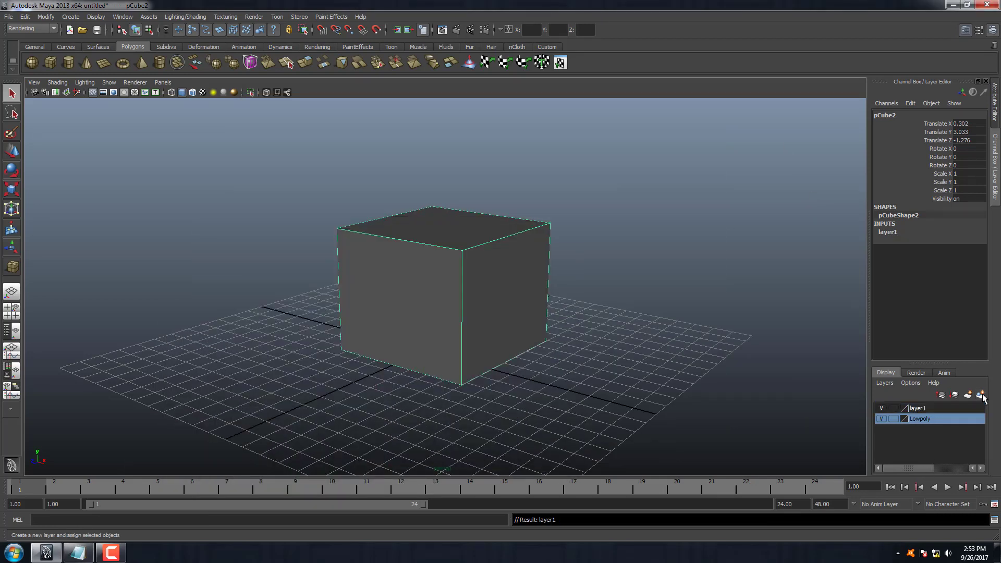
double_click(922, 408)
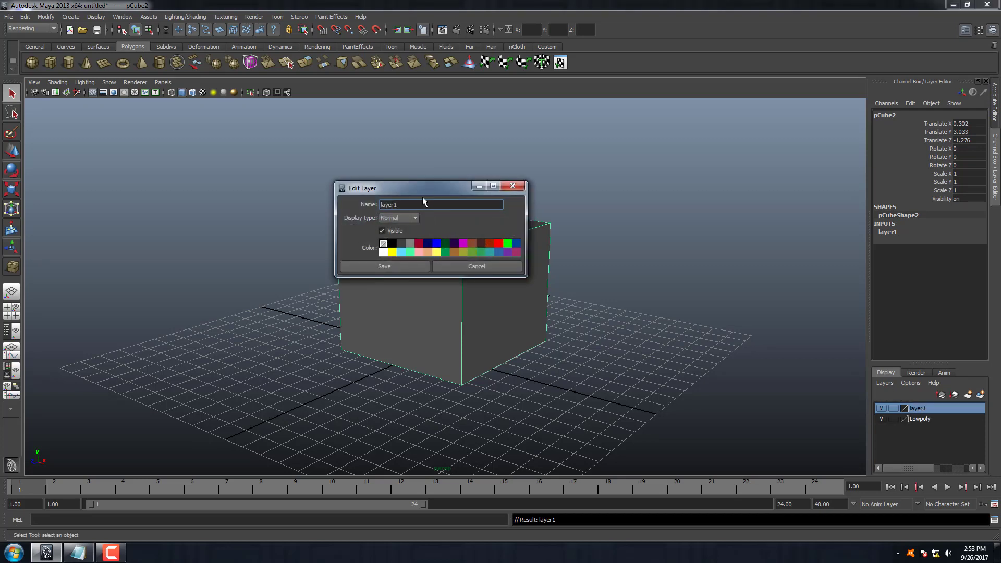
text(HP)
click(385, 266)
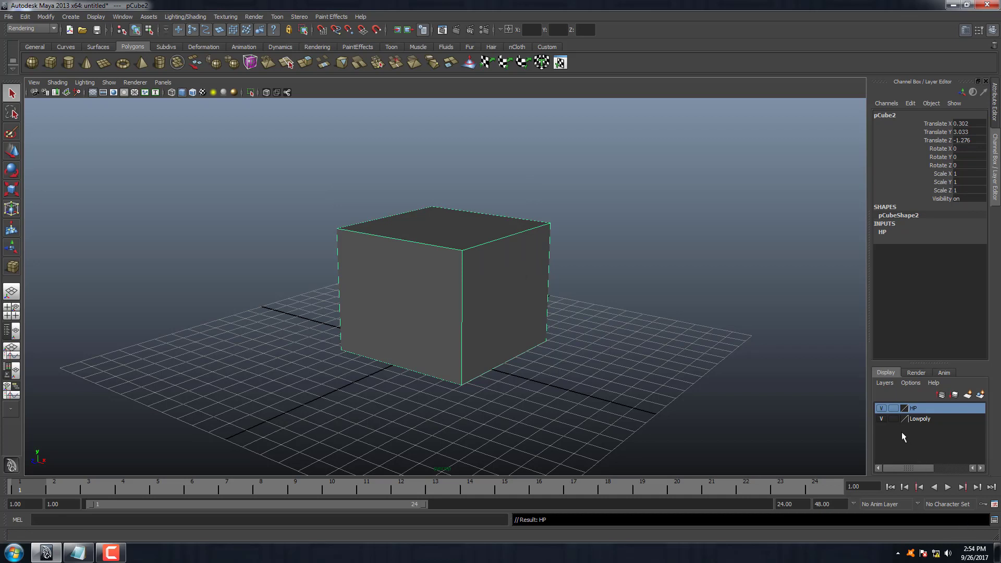
Step: Hide the HP layer and select the low-poly cube pCube1
click(882, 409)
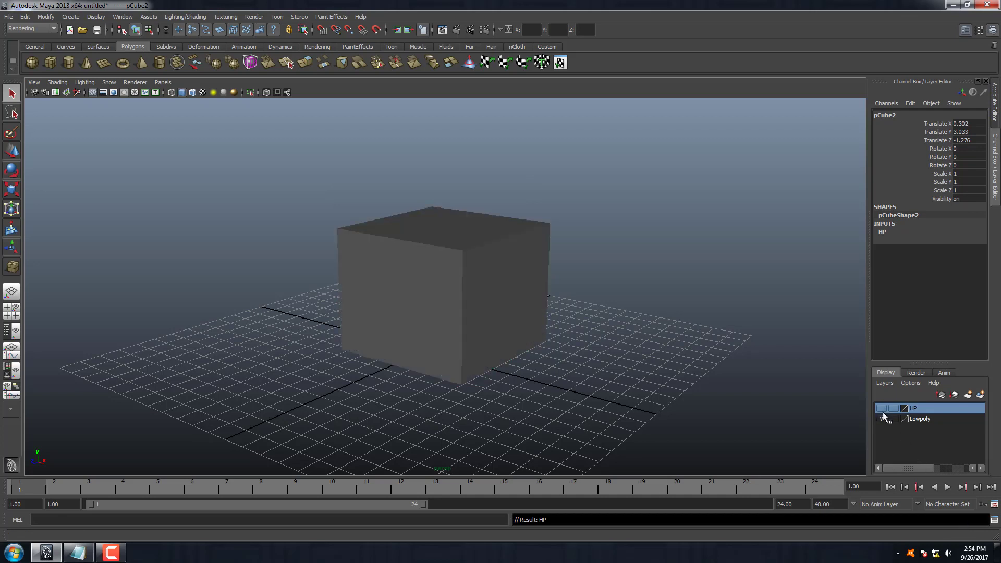
click(471, 232)
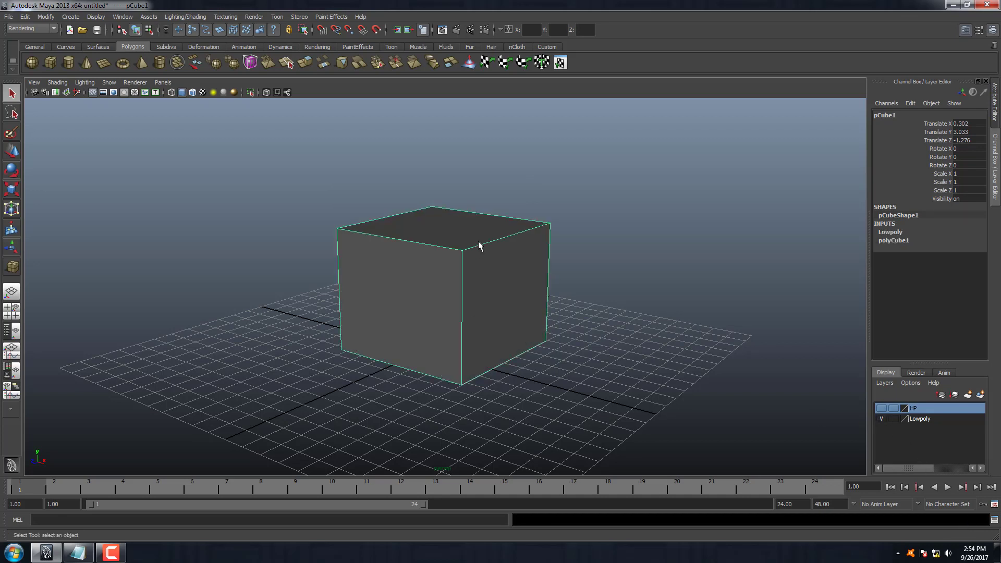
alt+drag(480, 277, 476, 297)
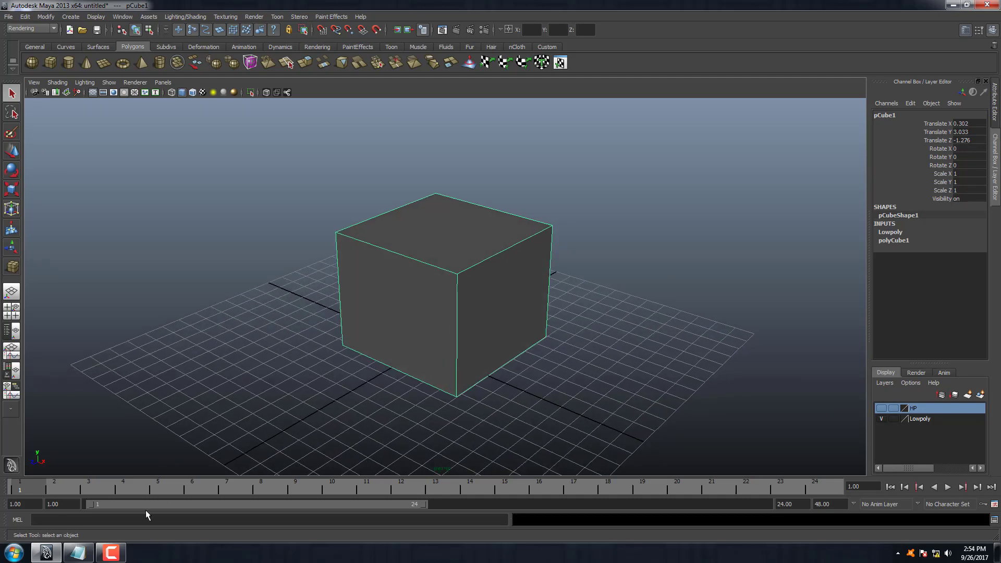
click(77, 553)
text(now higpoly object also assign in new layer.)
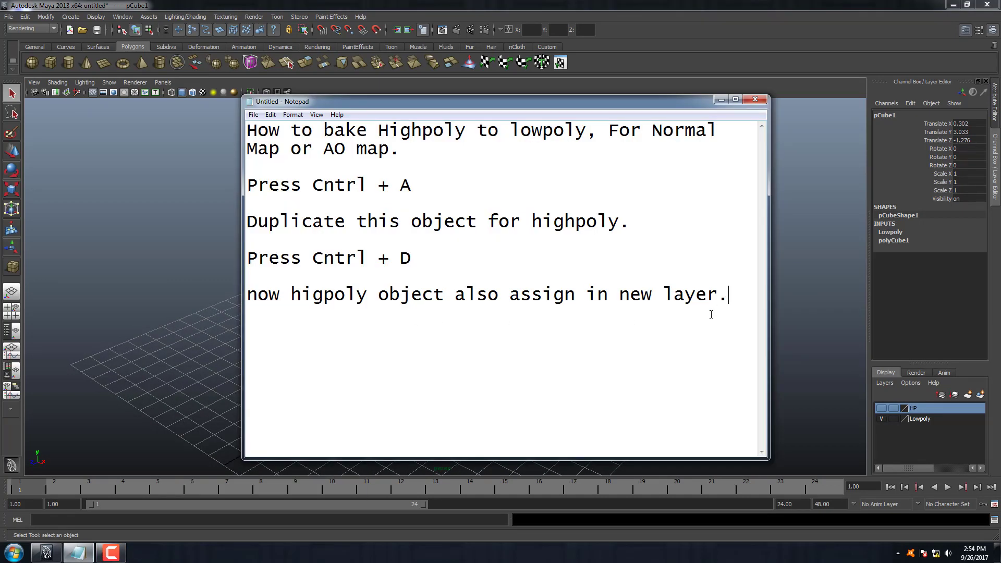
Step: Add a new line reading 'Unwrapped Lowpoly Model'
key(Return)
key(Return)
text(Unwrapp)
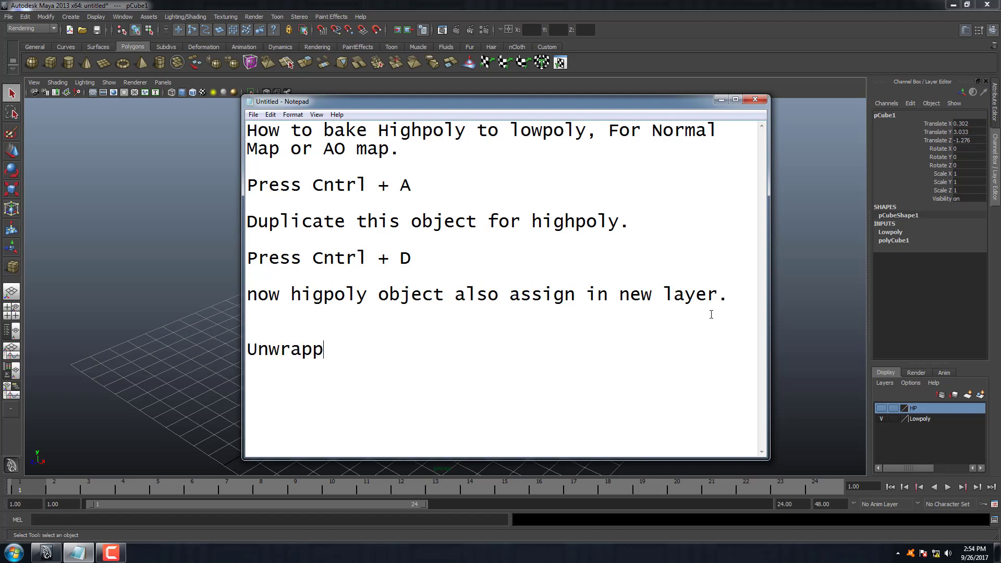
text(e)
text(d)
text( Lowpoly)
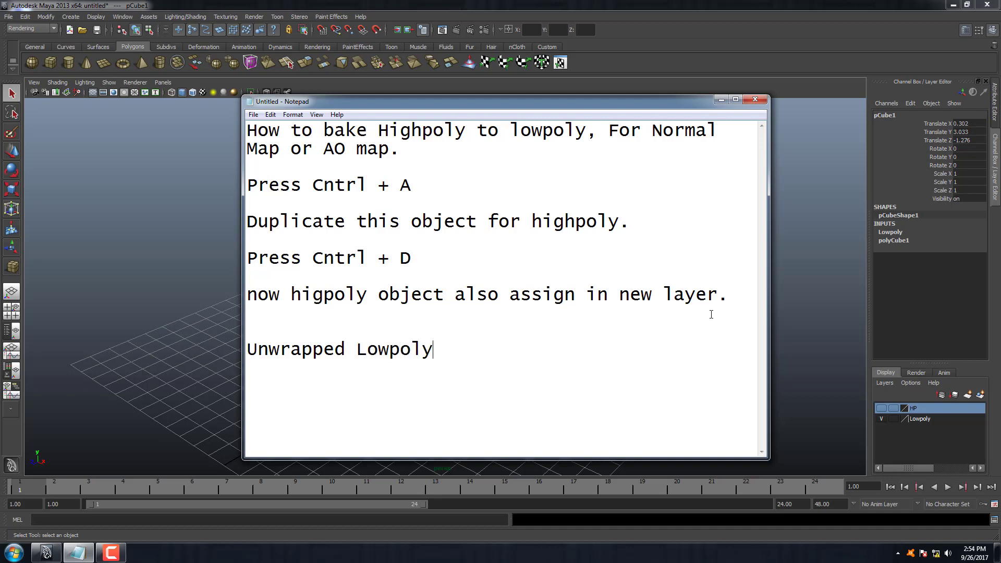
text( Model.)
Step: Minimize Notepad and select all six faces of the low-poly cube in face mode
click(721, 99)
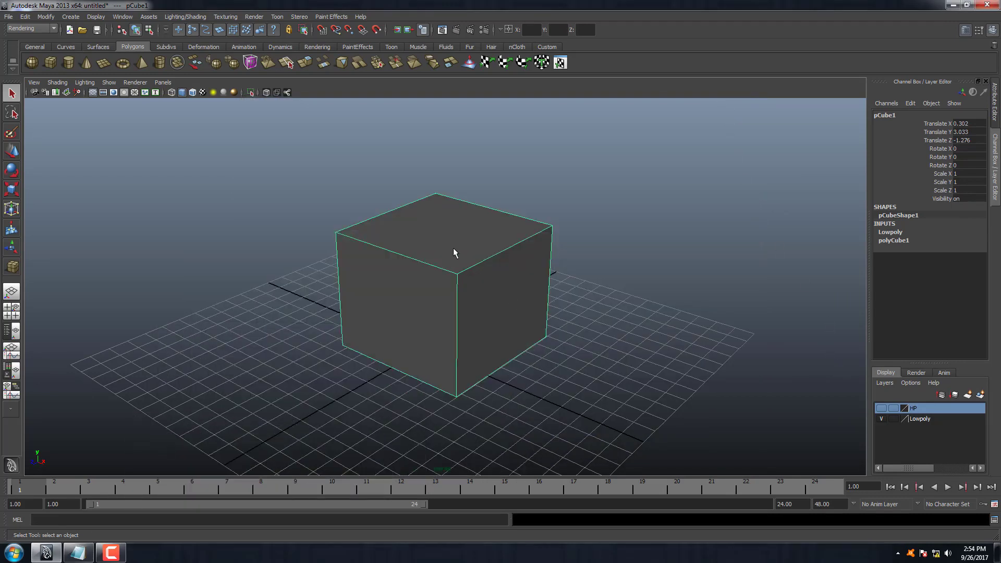
right_drag(452, 248, 452, 274)
drag(650, 155, 267, 430)
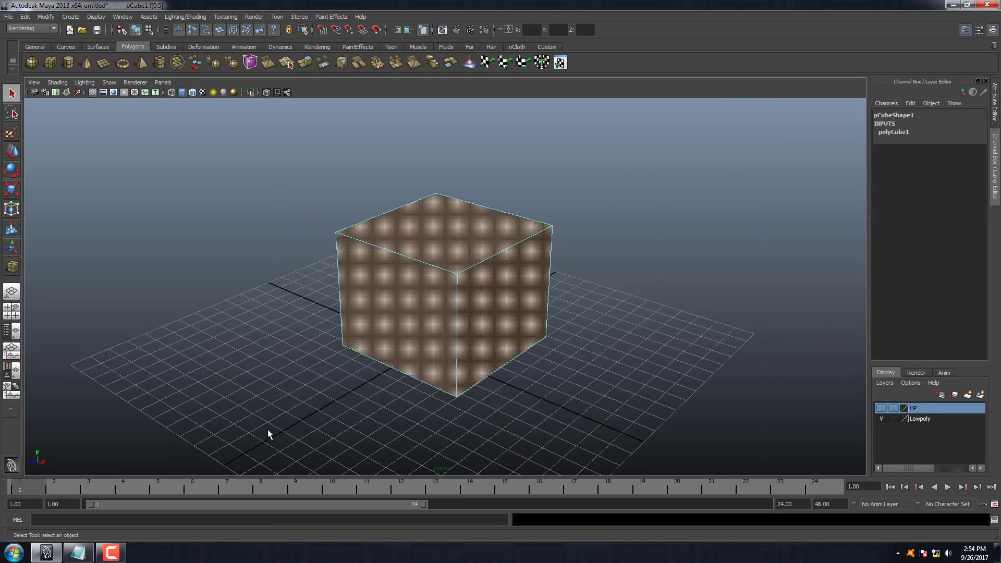
Step: Switch to the Polygons menu set and apply Create UVs > Automatic Mapping
click(201, 17)
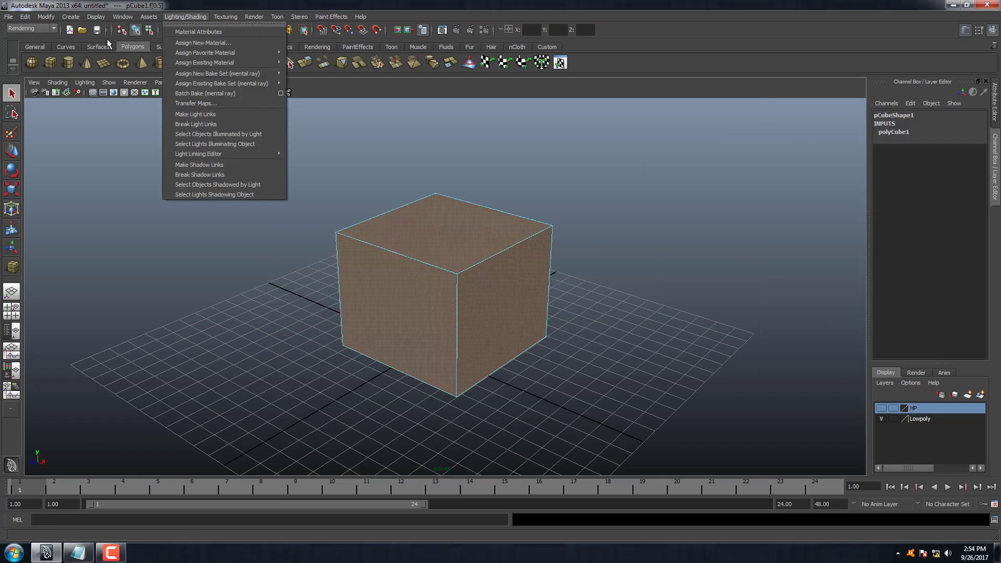
click(46, 29)
click(36, 45)
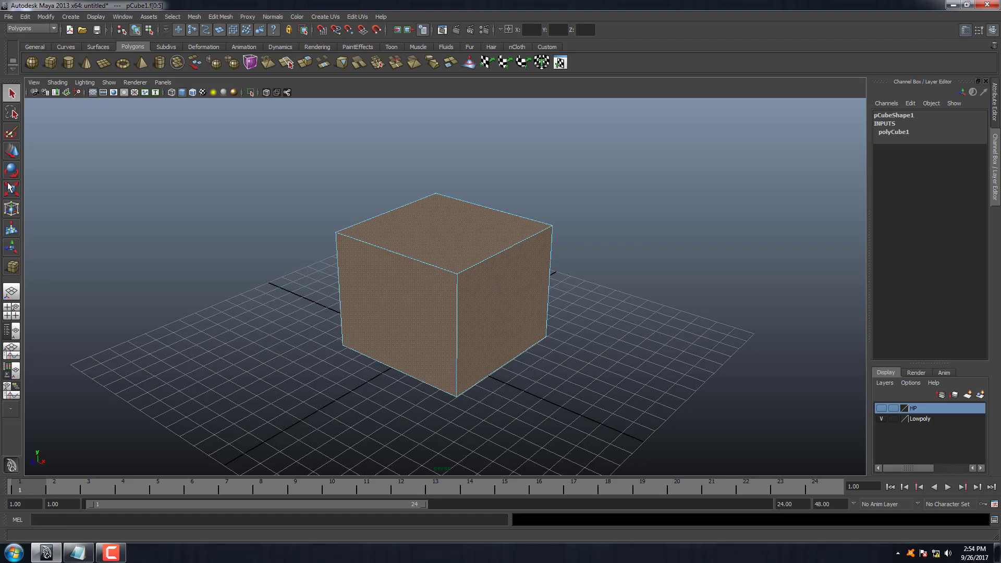
click(325, 16)
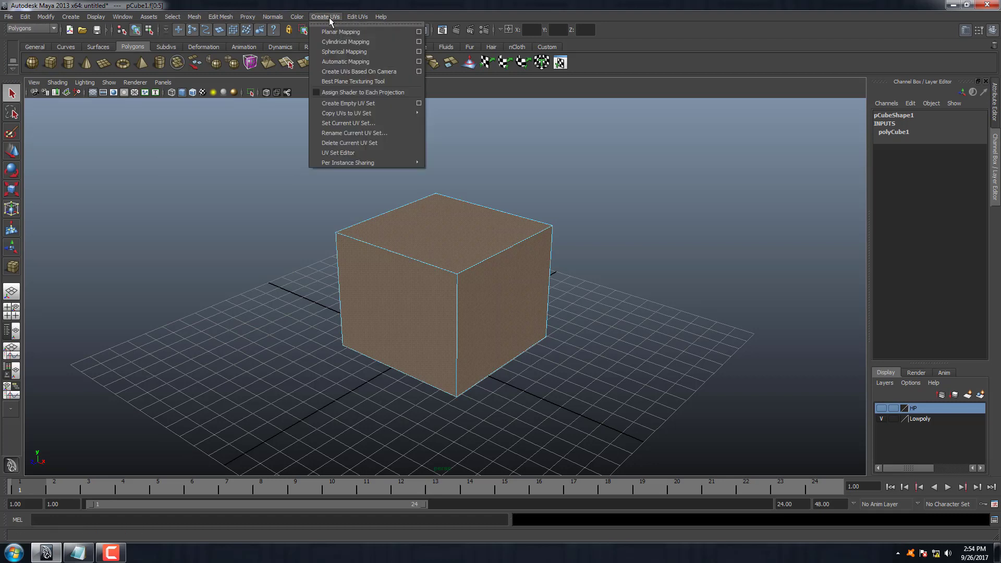
click(351, 62)
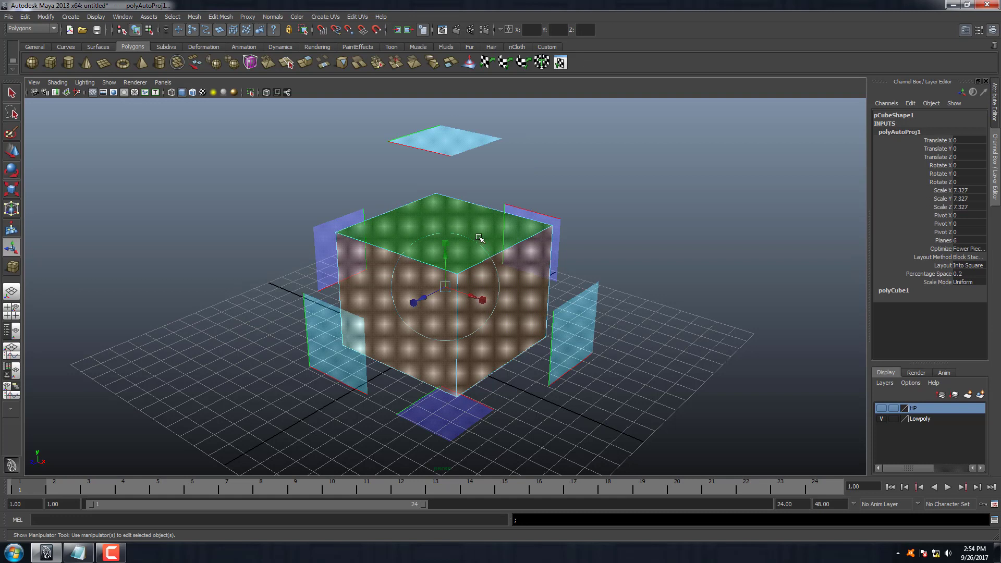
Step: Turn the top panel into the UV Texture Editor and maximize it with the cube in object mode
click(369, 196)
key(space)
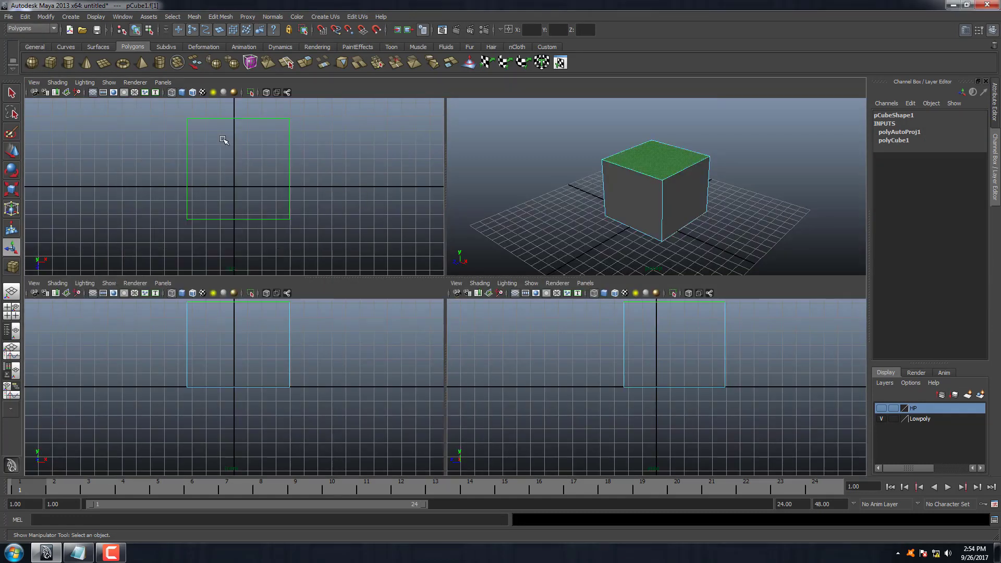
key(space)
click(163, 82)
mouse_move(173, 132)
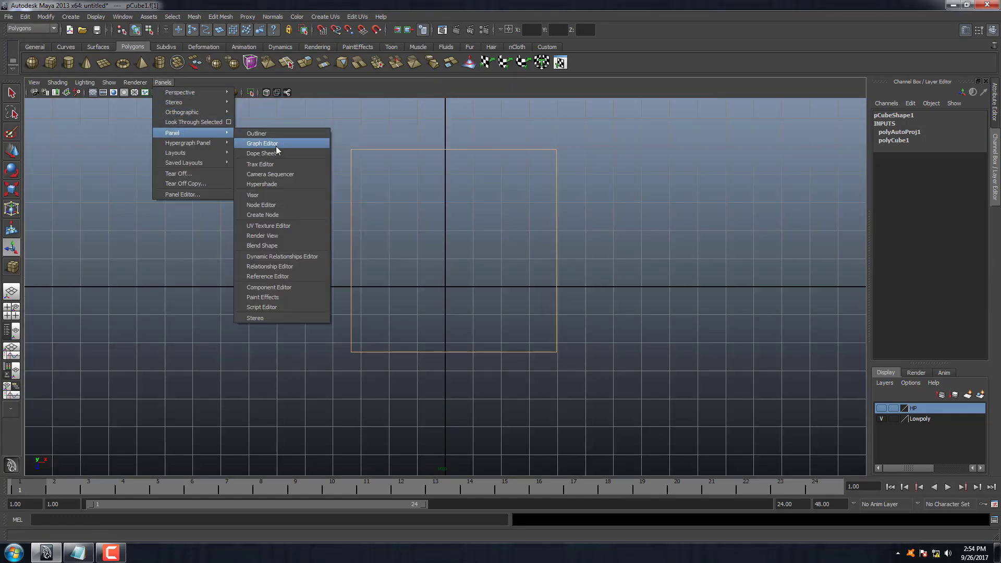
click(279, 225)
scroll(411, 243, down, 3)
scroll(411, 243, down, 2)
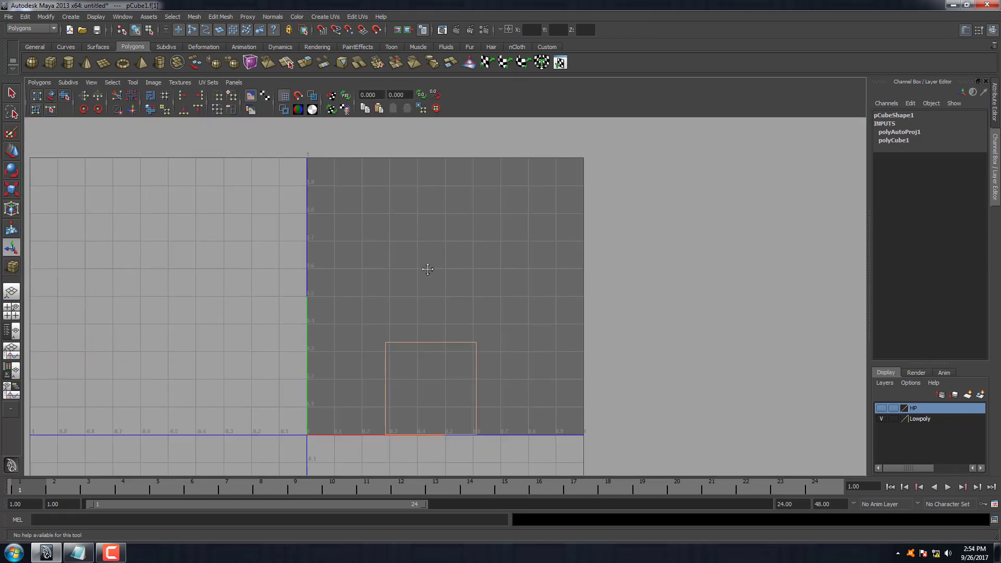
key(space)
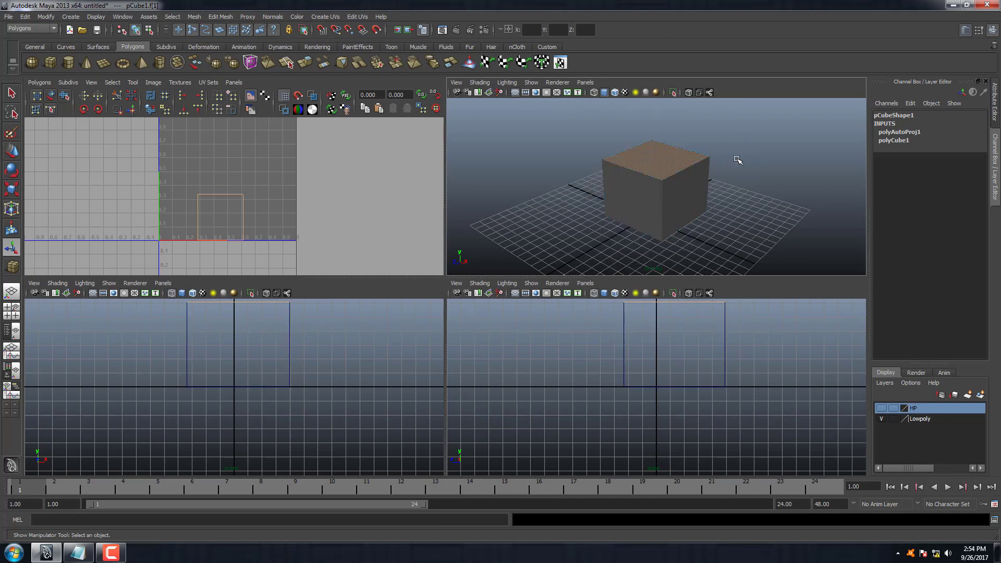
key(F8)
key(space)
scroll(418, 268, down, 1)
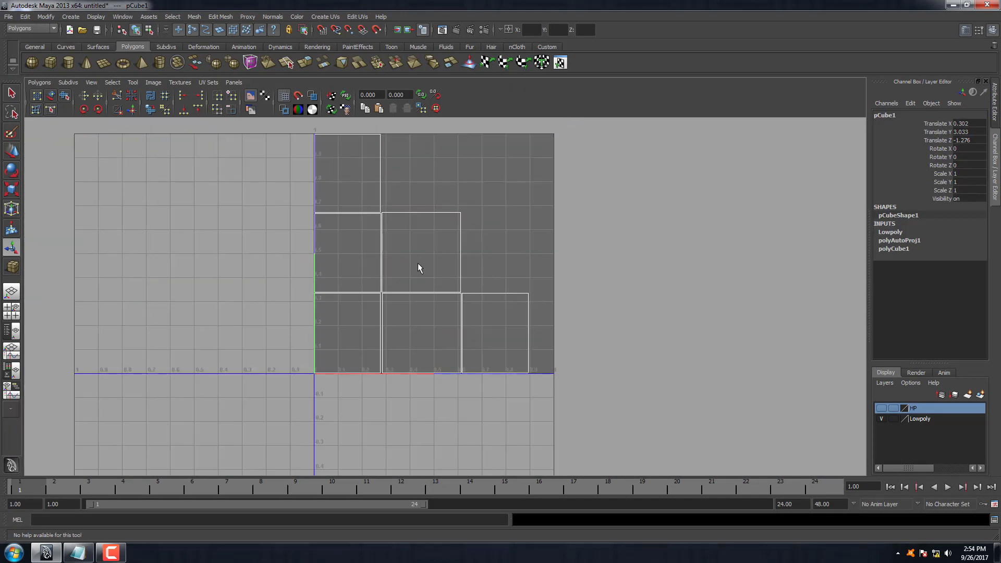
scroll(417, 268, down, 1)
Step: Select shared UV edges in edge mode and Move and Sew two shells together
right_drag(416, 247, 416, 223)
click(424, 214)
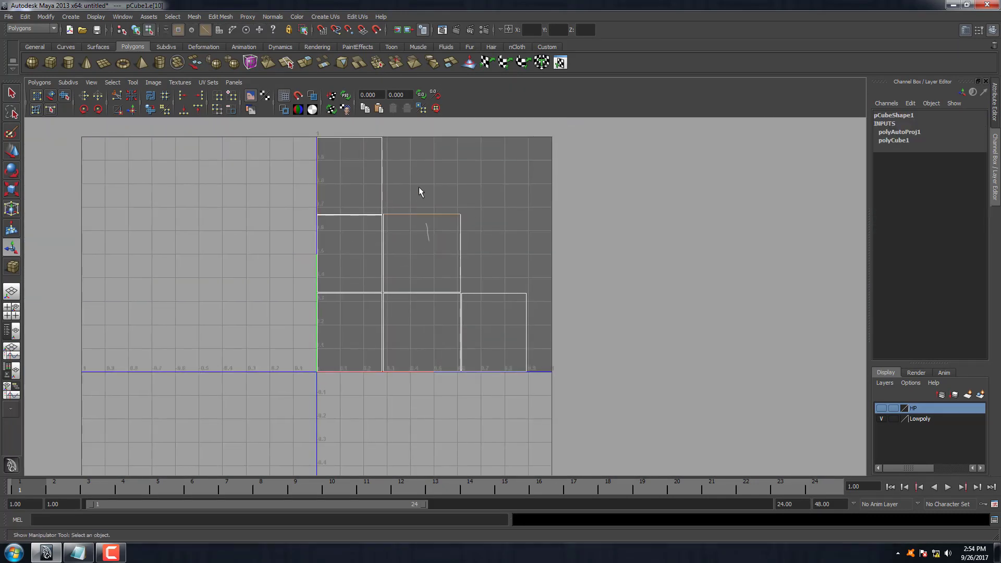
shift+right_drag(419, 189, 434, 155)
click(426, 147)
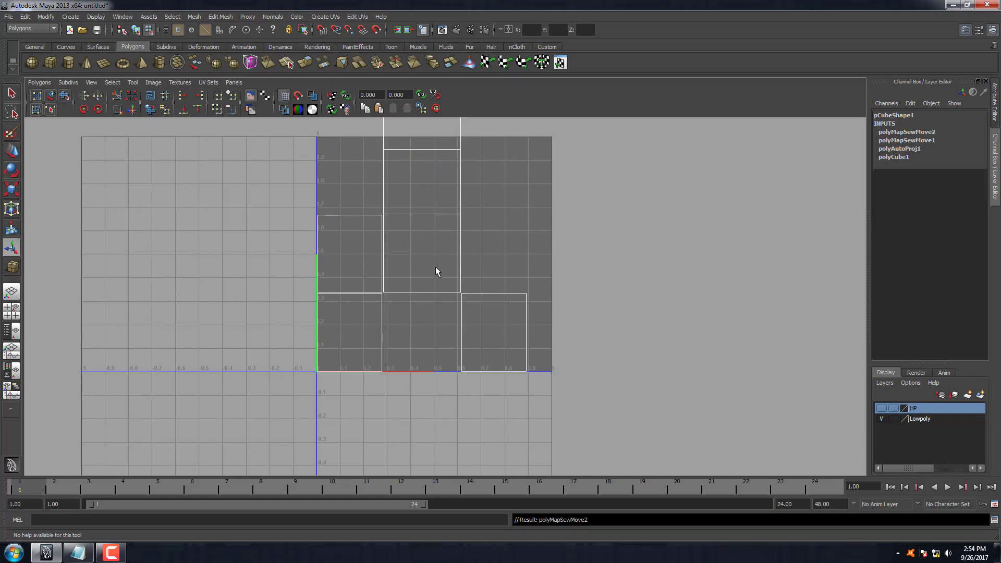
click(467, 251)
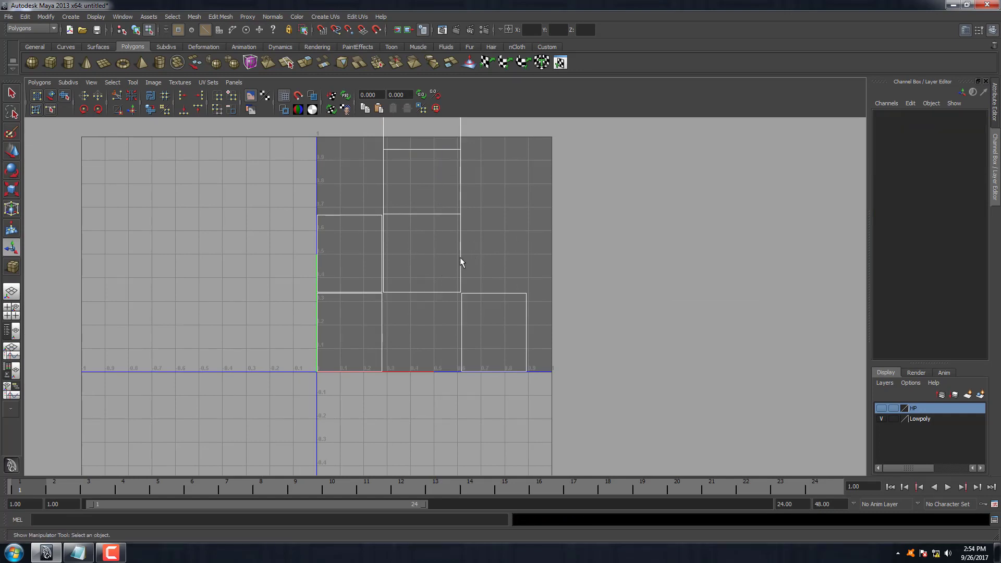
Step: Sew the right and bottom shells to the middle, unfold, lay out, and shift the UVs right
mouse_move(484, 225)
shift+right_down()
mouse_move(440, 250)
mouse_move(389, 250)
shift+right_up()
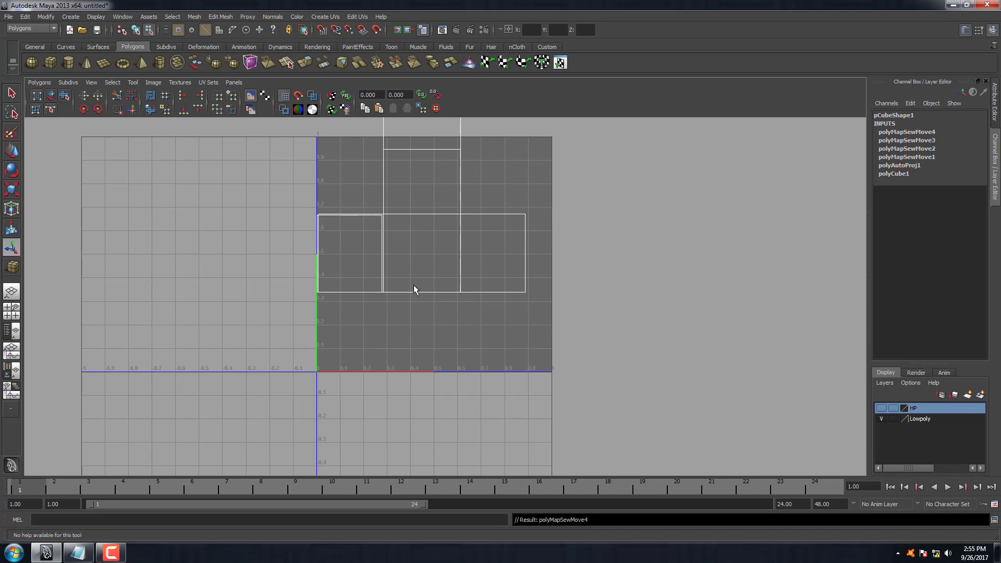
shift+right_drag(458, 295, 448, 284)
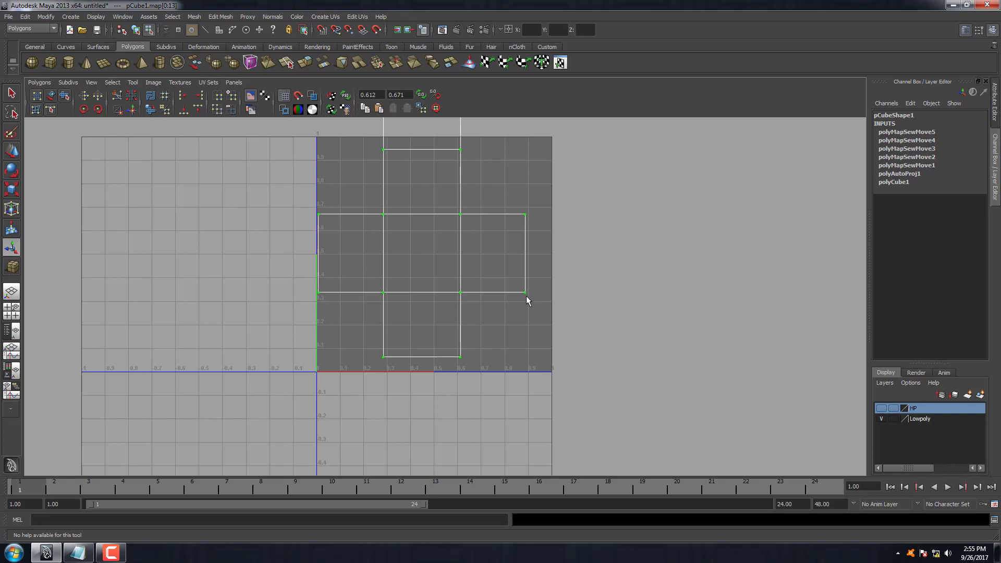
shift+right_drag(526, 296, 452, 272)
key(w)
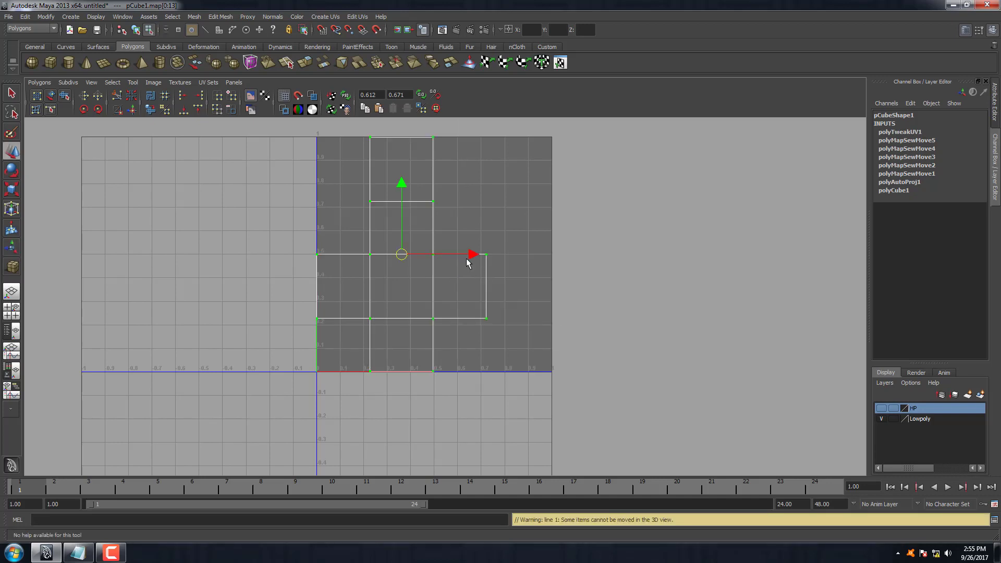
drag(467, 262, 503, 259)
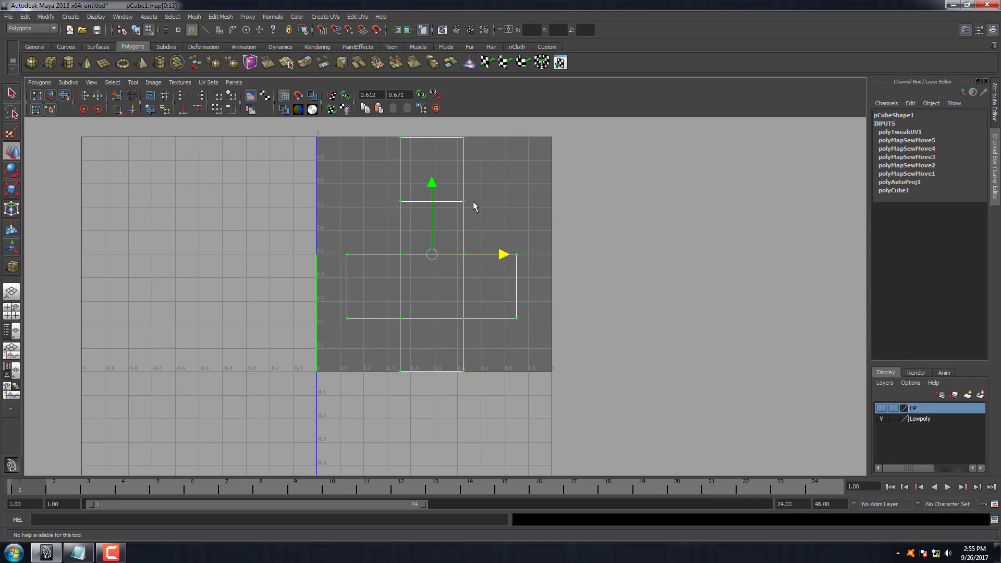
right_click(446, 167)
key(space)
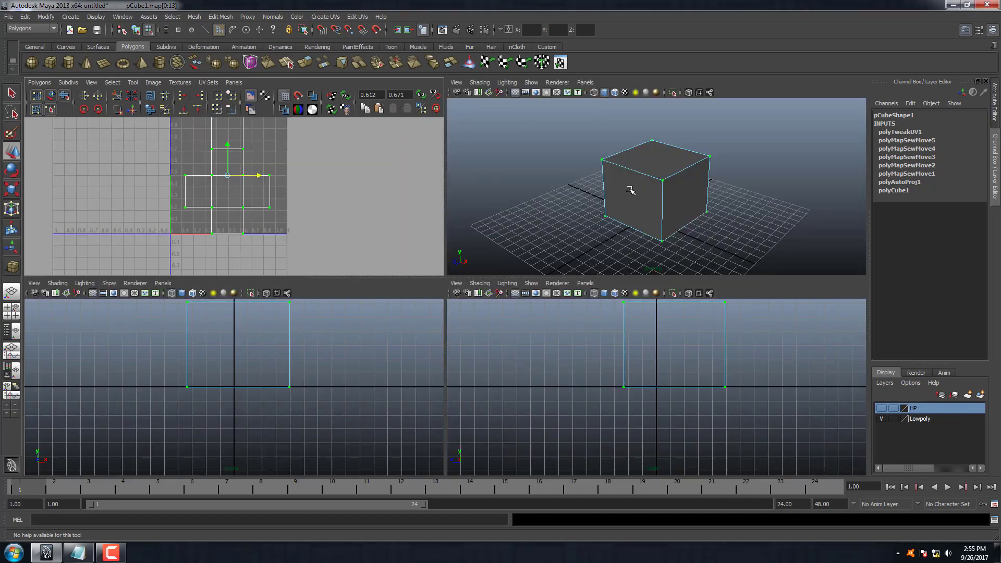
Step: Select the cube's top, front, left and bottom faces in turn to inspect their UVs
scroll(543, 193, up, 2)
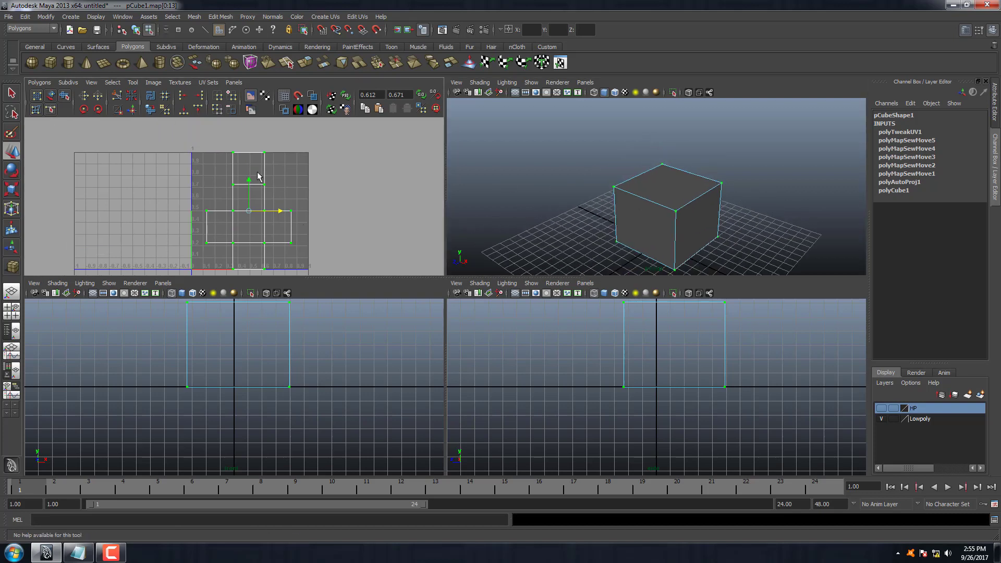
click(254, 168)
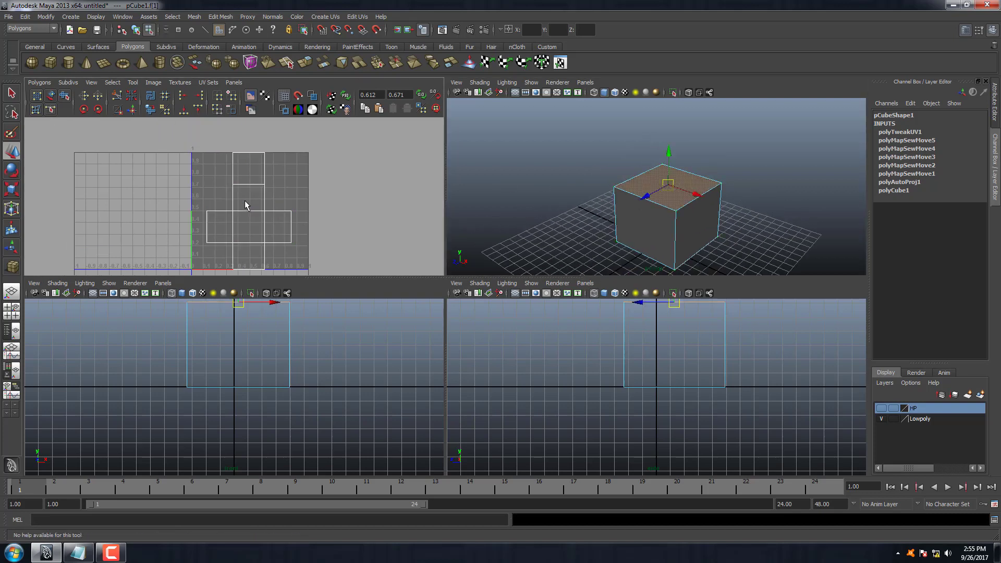
click(248, 195)
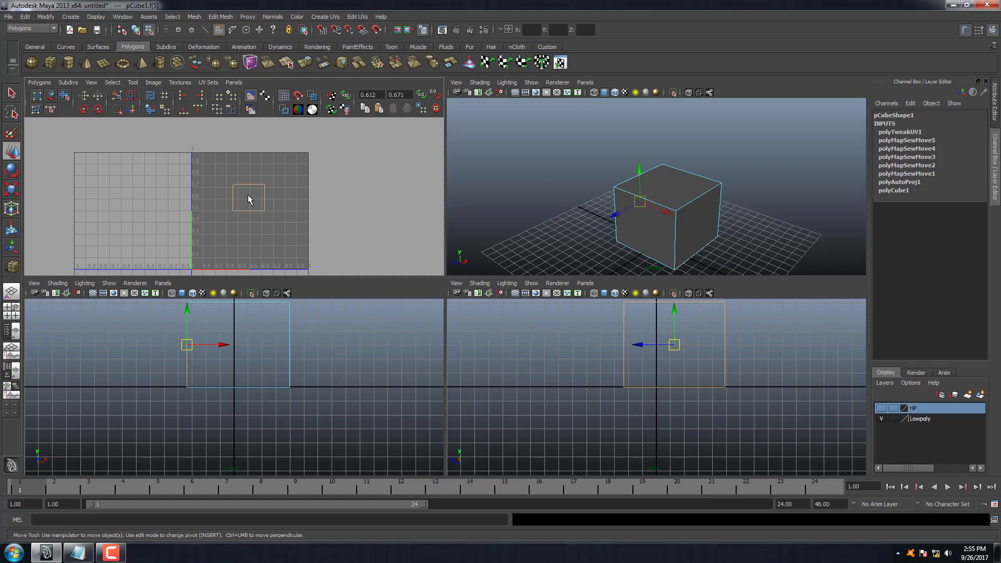
mouse_move(719, 230)
alt+mouse_down()
mouse_move(827, 226)
mouse_move(674, 233)
mouse_move(696, 204)
mouse_move(657, 167)
mouse_move(620, 198)
mouse_move(671, 191)
mouse_move(636, 224)
mouse_move(638, 206)
alt+mouse_up()
click(676, 183)
click(621, 198)
click(637, 224)
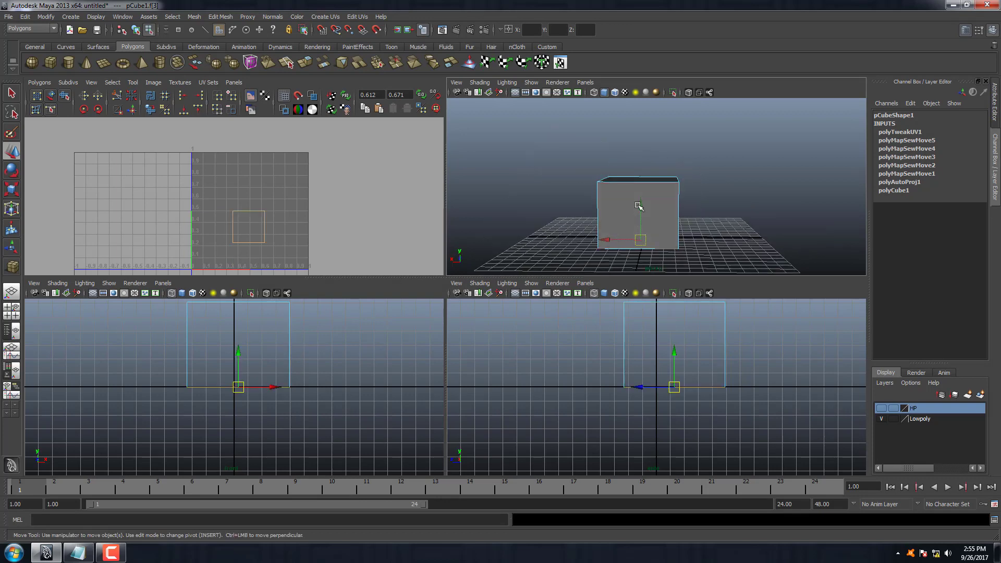
click(641, 181)
click(581, 145)
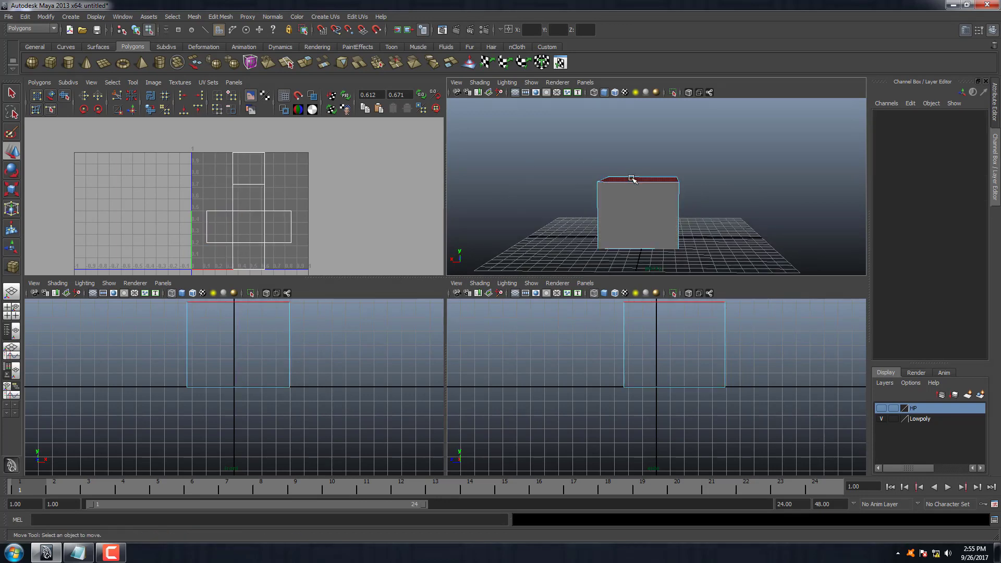
Step: Select the low-poly cube and select its whole 14-UV shell in the maximized UV editor
key(F8)
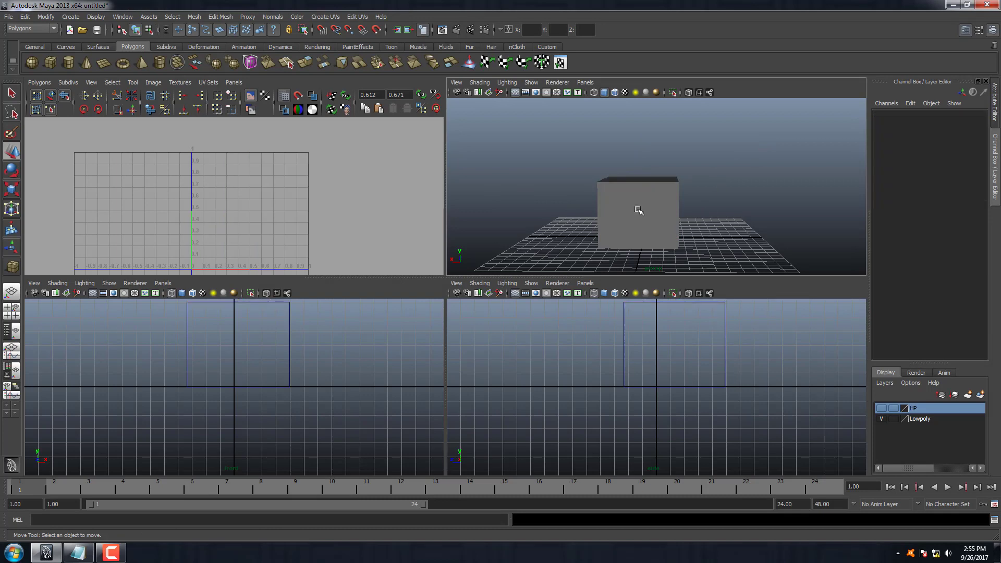
click(652, 226)
key(space)
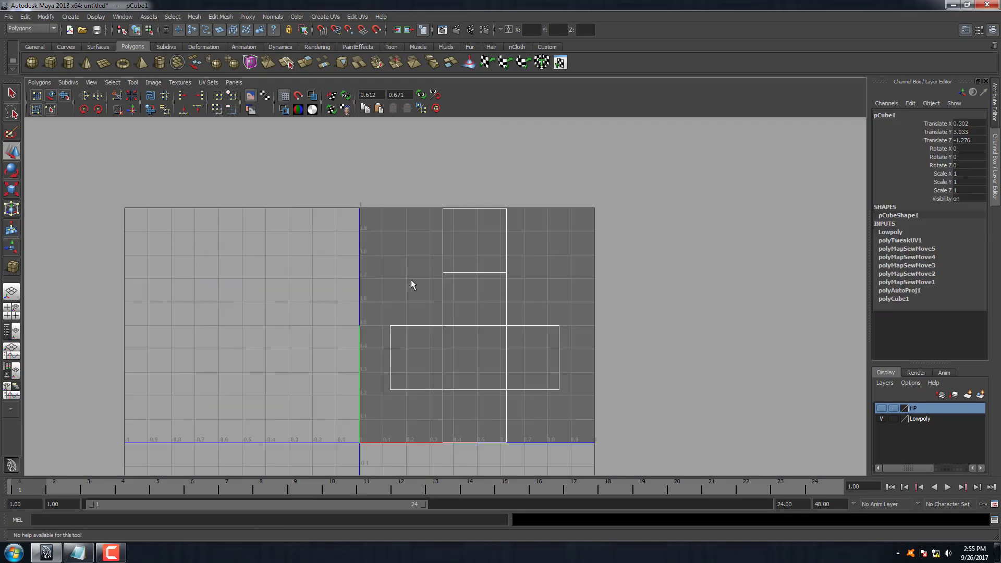
right_drag(441, 309, 548, 290)
drag(516, 317, 495, 334)
ctrl+right_drag(503, 313, 563, 295)
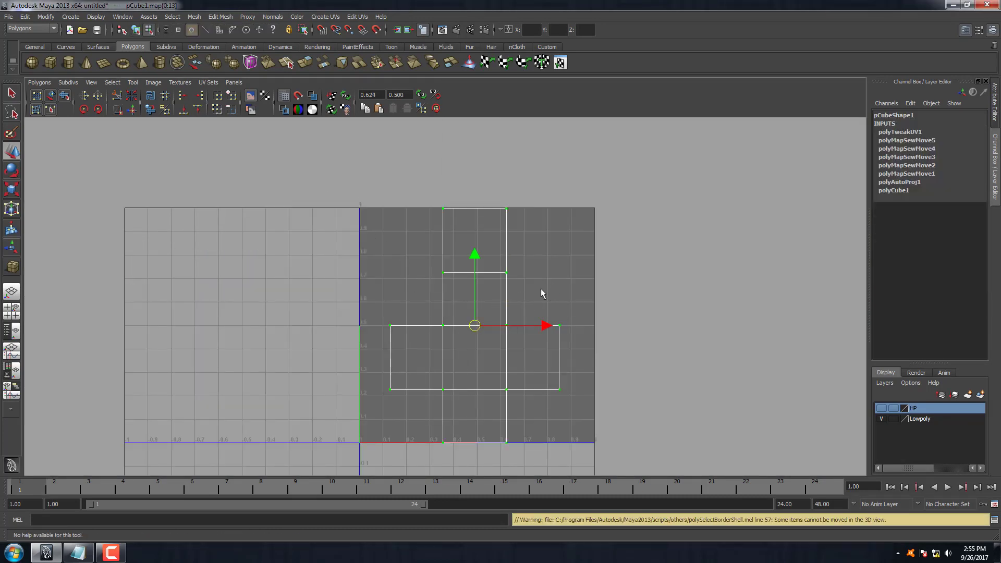
Step: Maximize the perspective view and orbit around the cube
key(space)
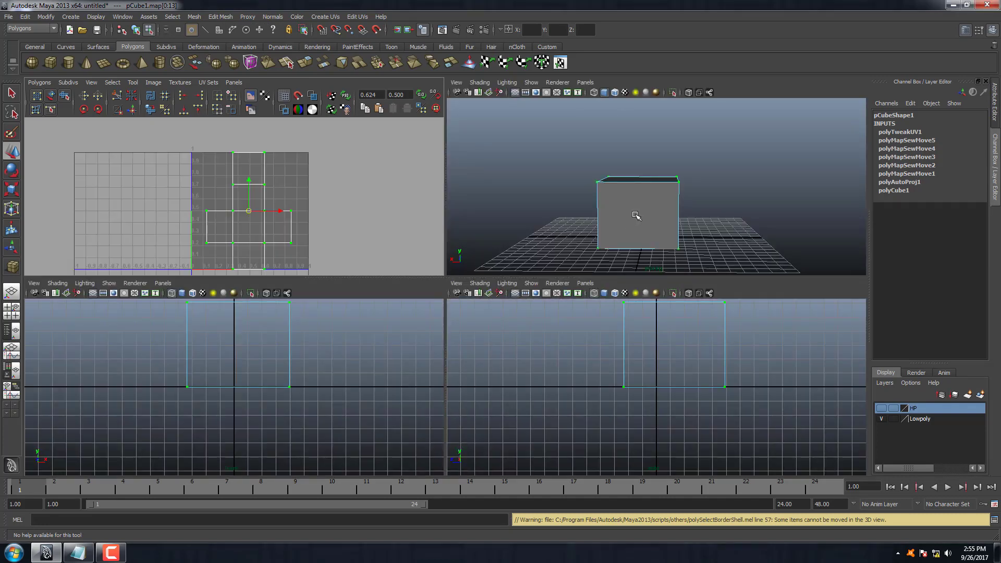
key(space)
mouse_move(597, 283)
alt+mouse_down()
mouse_move(452, 324)
mouse_move(444, 274)
alt+mouse_up()
right_drag(444, 274, 527, 235)
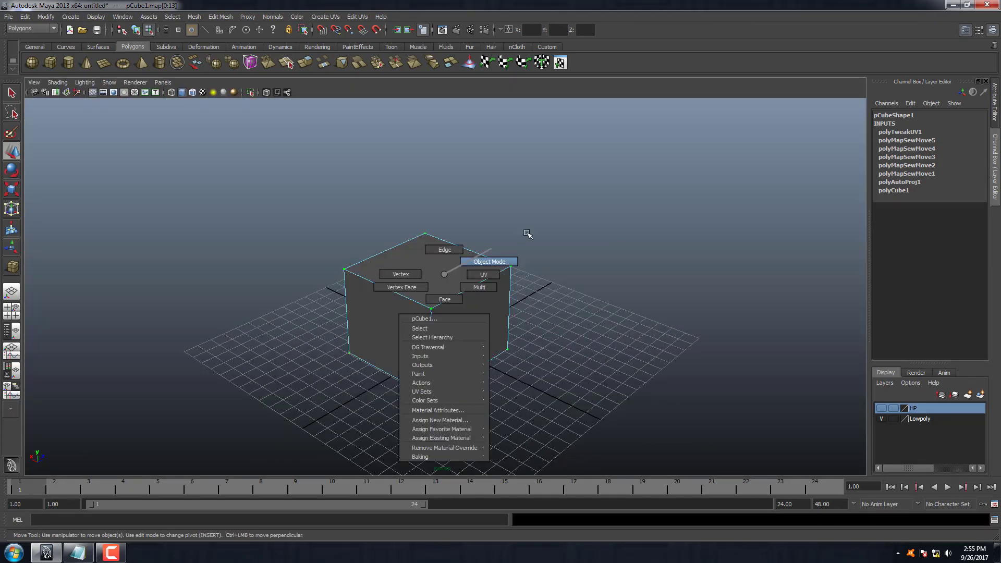
Step: Hide the Lowpoly layer, show the HP layer, and select the high-poly cube pCube2
click(486, 289)
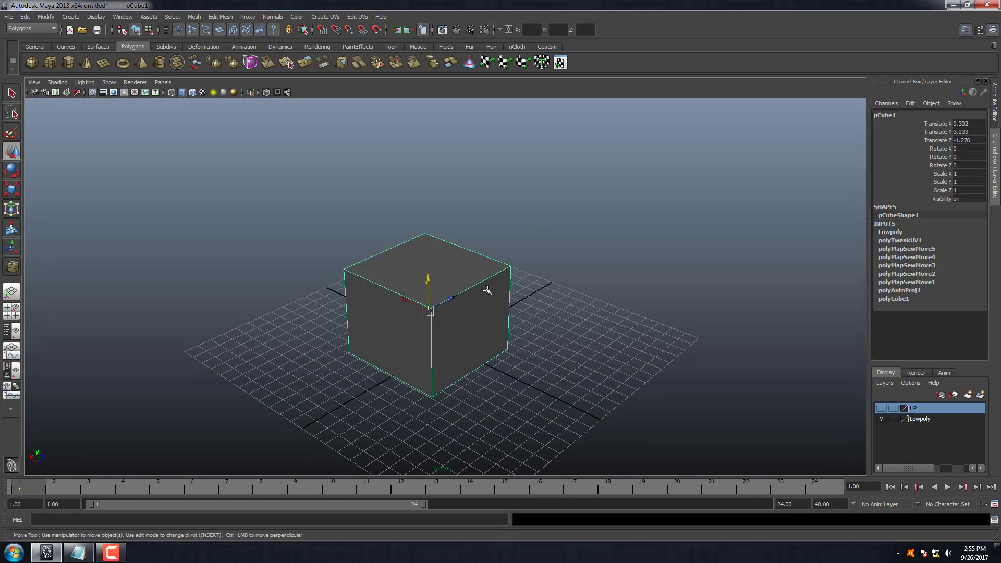
click(881, 419)
click(881, 410)
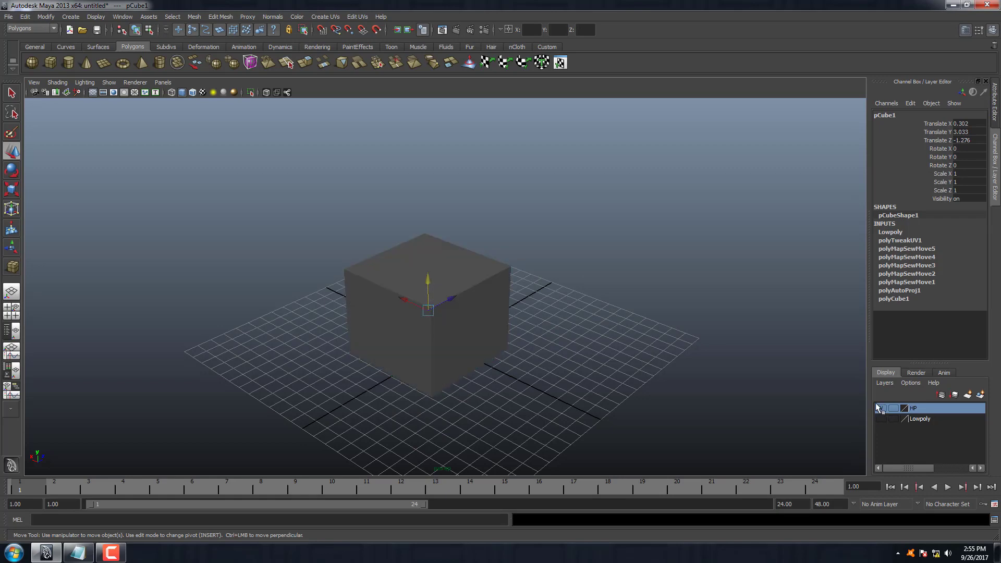
click(513, 275)
click(484, 296)
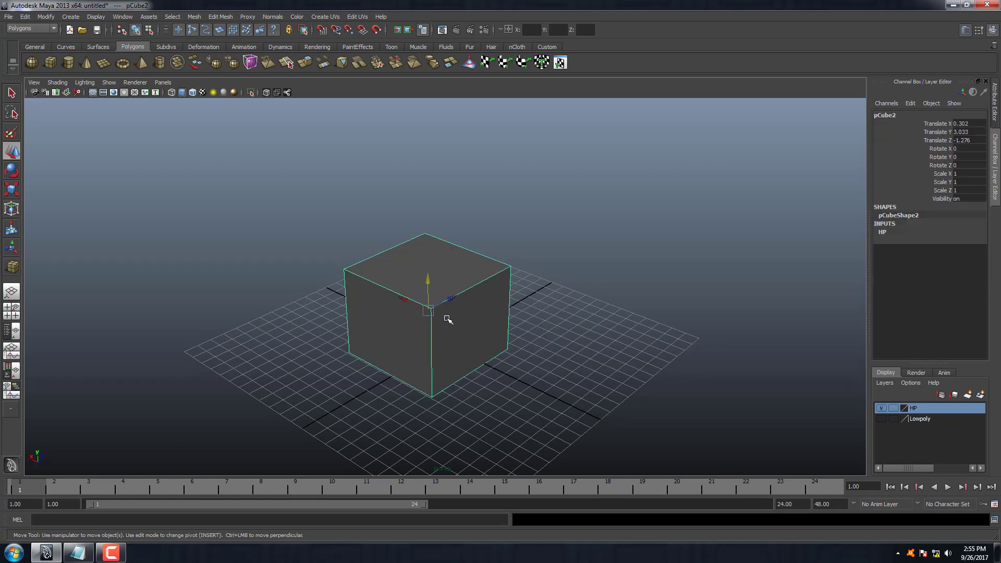
mouse_move(448, 319)
alt+mouse_down()
mouse_move(398, 331)
mouse_move(414, 340)
mouse_move(453, 328)
alt+mouse_up()
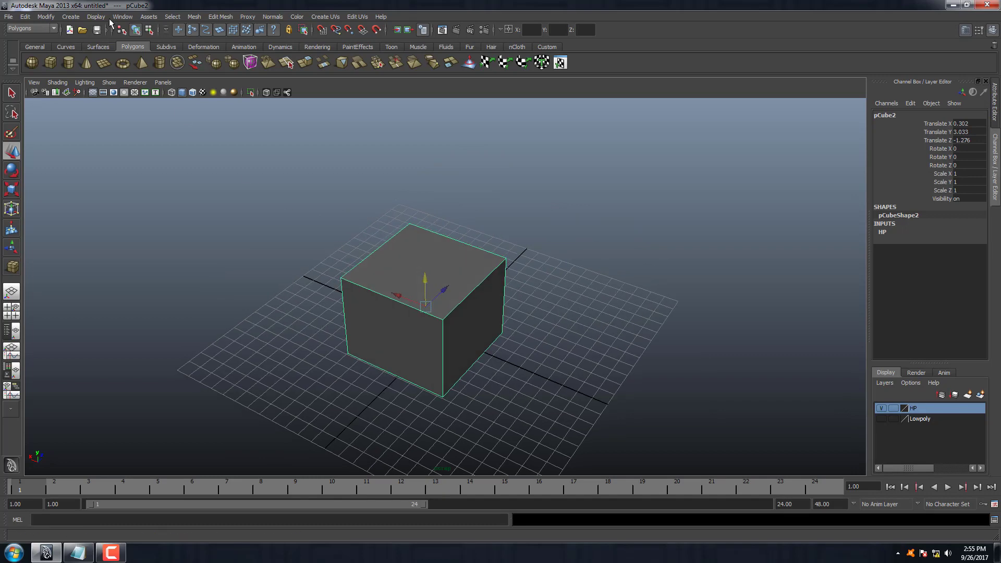
click(201, 16)
mouse_move(220, 17)
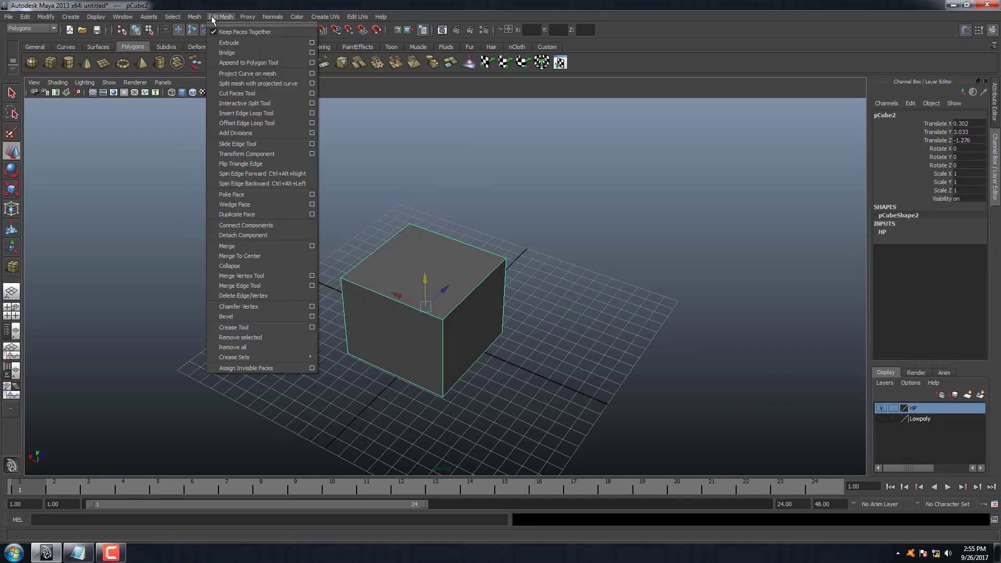
Step: Insert two edge loops in each of three directions on pCube2, then return to the Move tool
click(313, 113)
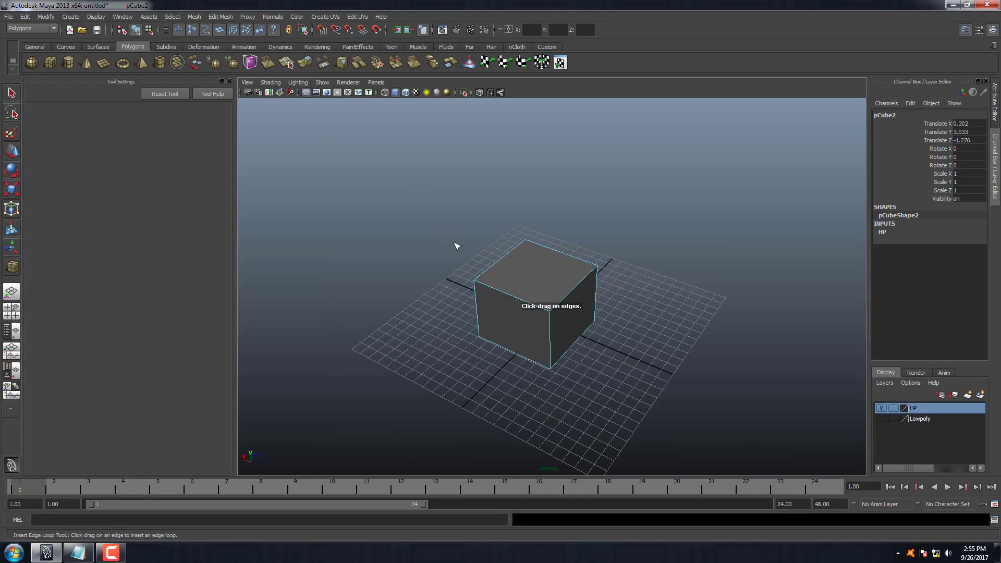
click(563, 281)
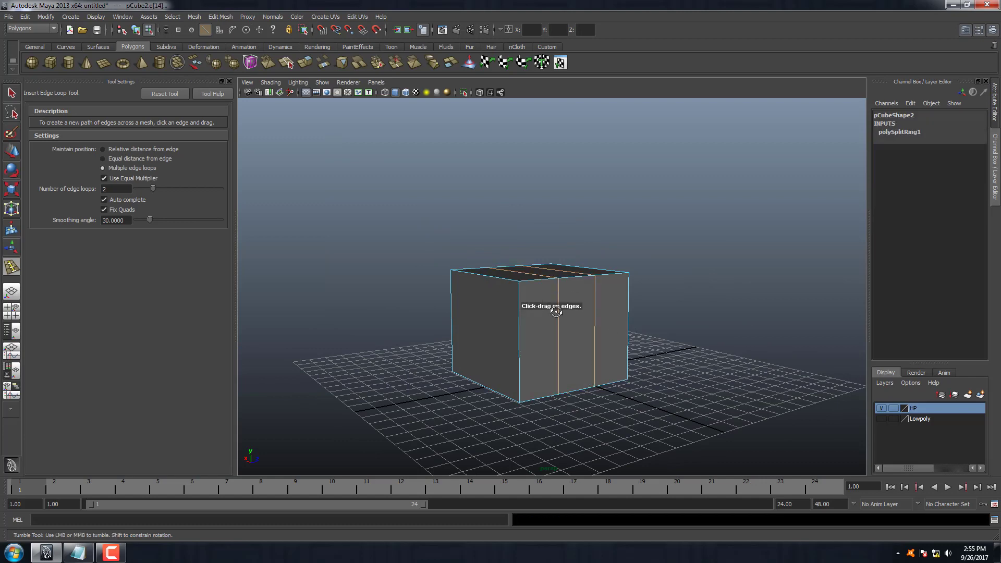
alt+drag(537, 313, 512, 327)
click(524, 301)
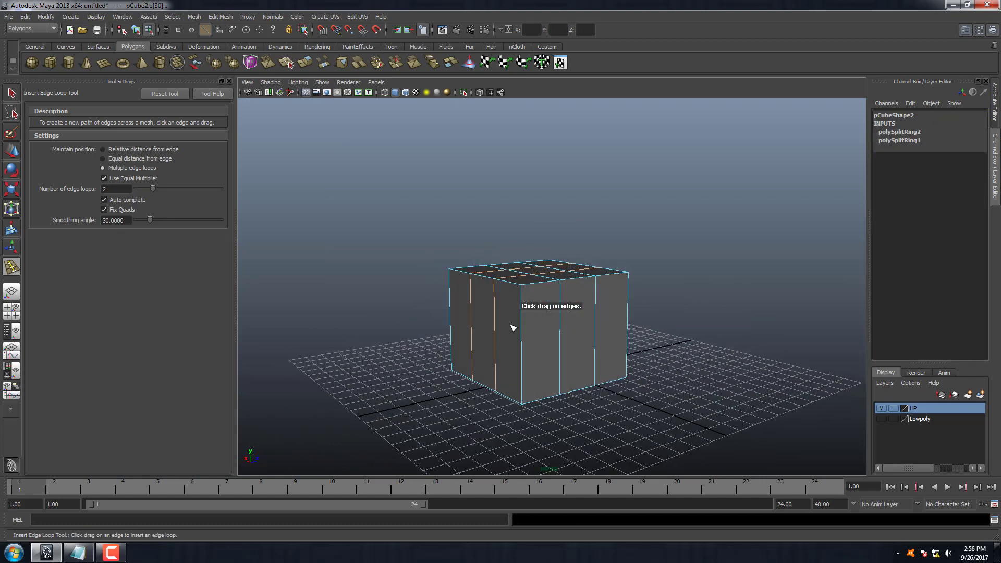
click(522, 329)
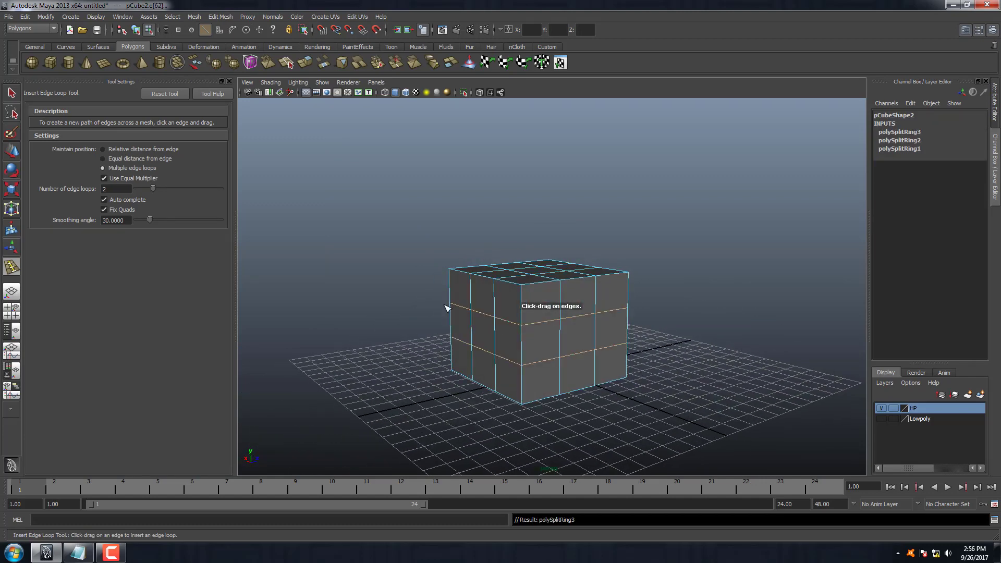
click(230, 81)
scroll(493, 201, up, 3)
key(w)
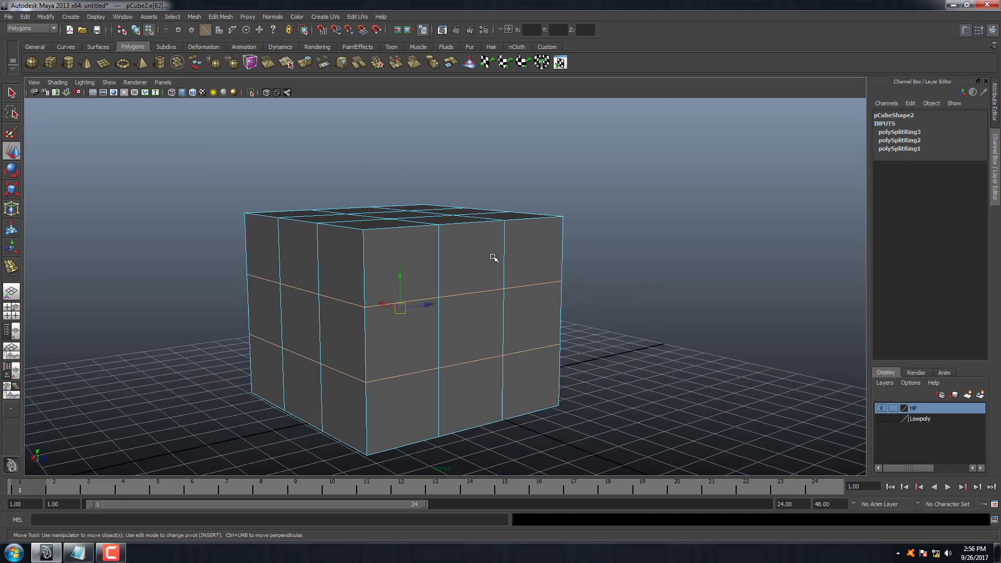
click(588, 209)
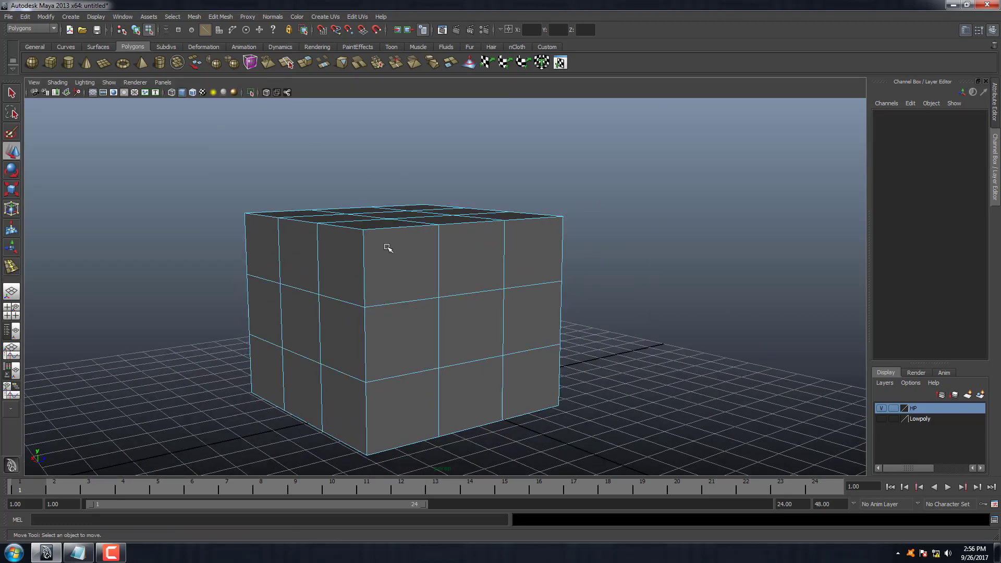
Step: In face mode, select the middle face on several sides of the high-poly cube
right_drag(388, 248, 388, 274)
click(470, 329)
shift+click(300, 324)
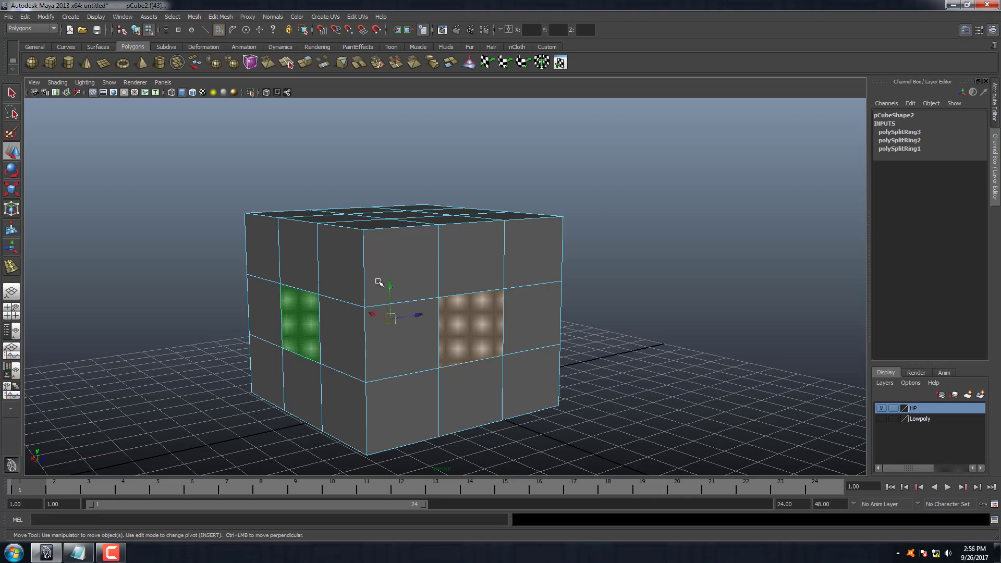
mouse_move(391, 284)
alt+mouse_down()
mouse_move(472, 293)
mouse_move(369, 324)
alt+mouse_up()
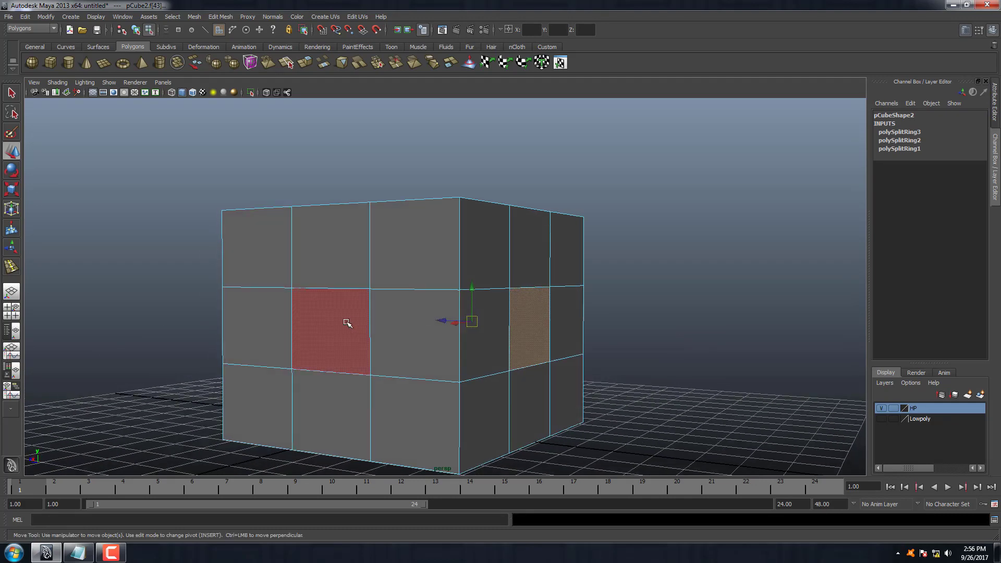
shift+click(347, 322)
alt+drag(541, 324, 577, 252)
key(ctrl+space)
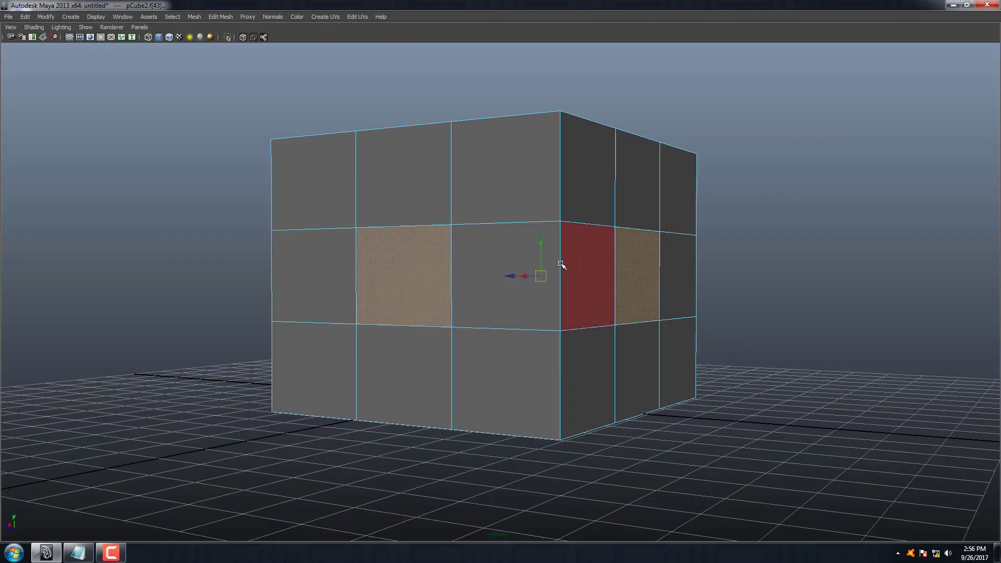
alt+drag(440, 315, 525, 324)
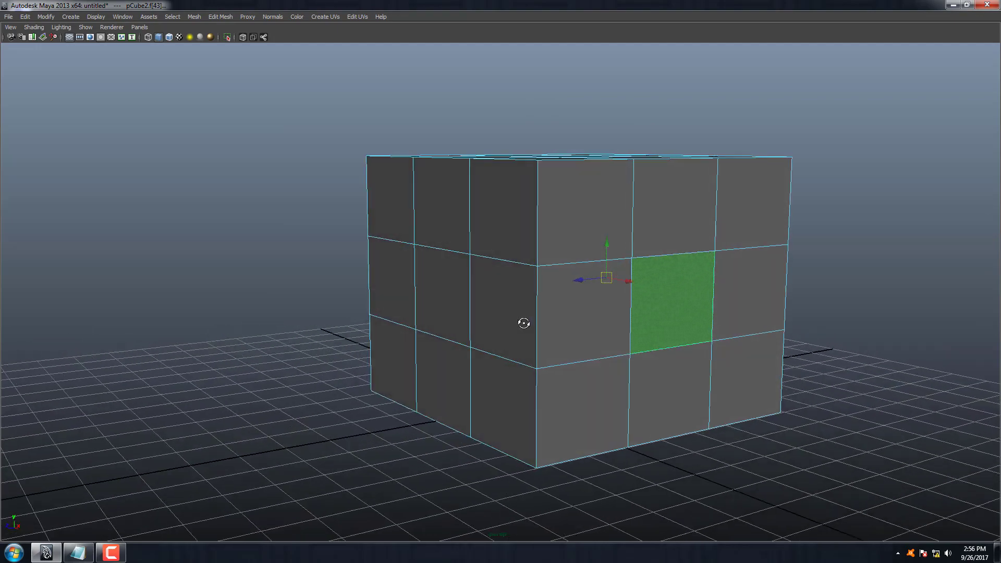
shift+click(437, 295)
mouse_move(438, 292)
alt+mouse_down()
mouse_move(511, 319)
mouse_move(599, 315)
mouse_move(610, 268)
mouse_move(710, 288)
mouse_move(585, 304)
mouse_move(368, 308)
mouse_move(358, 327)
mouse_move(385, 315)
alt+mouse_up()
key(ctrl+space)
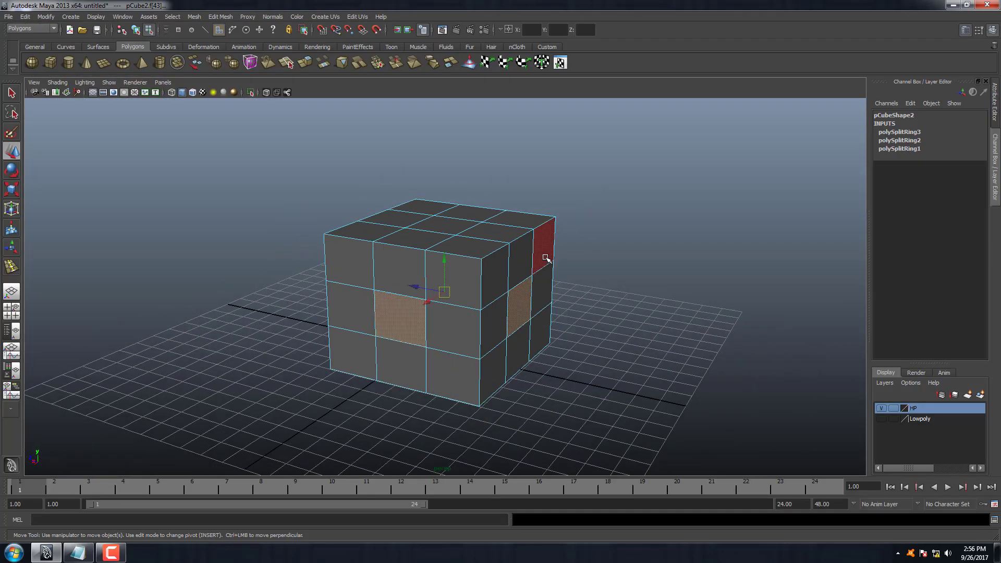
Step: Extrude the selected faces with thickness 0.5 and offset 0.2, then return to object mode
click(219, 17)
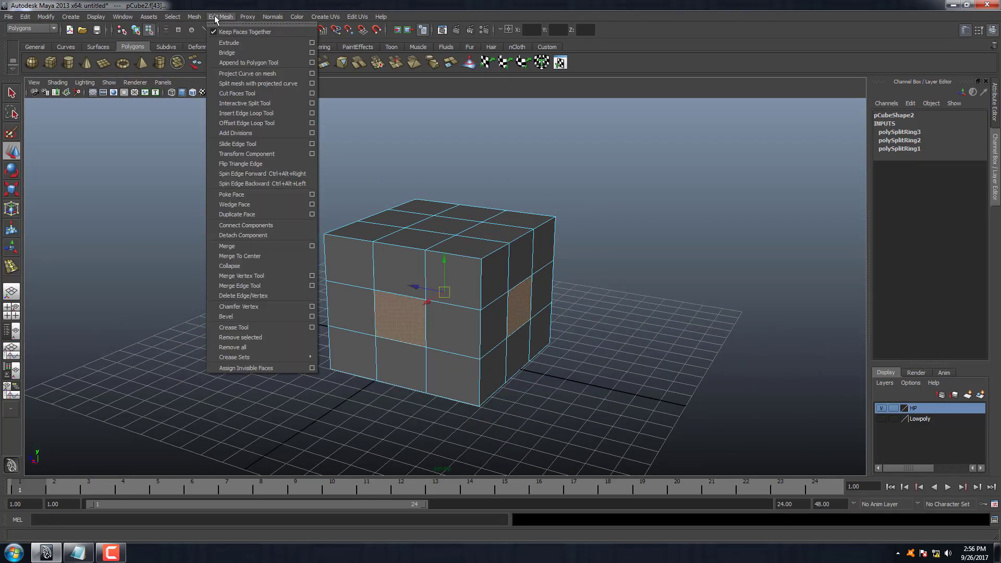
click(236, 43)
scroll(588, 261, up, 3)
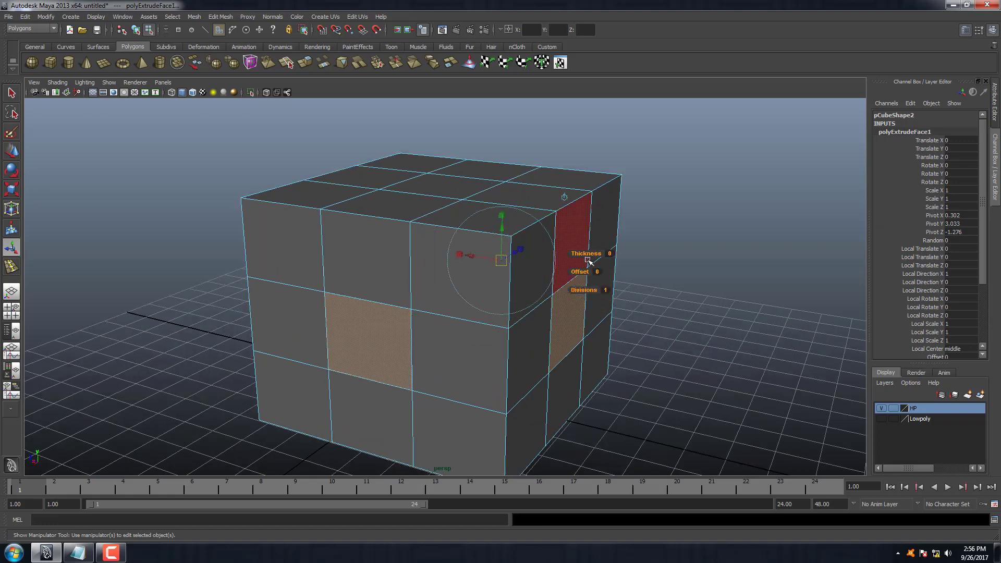
drag(584, 252, 587, 254)
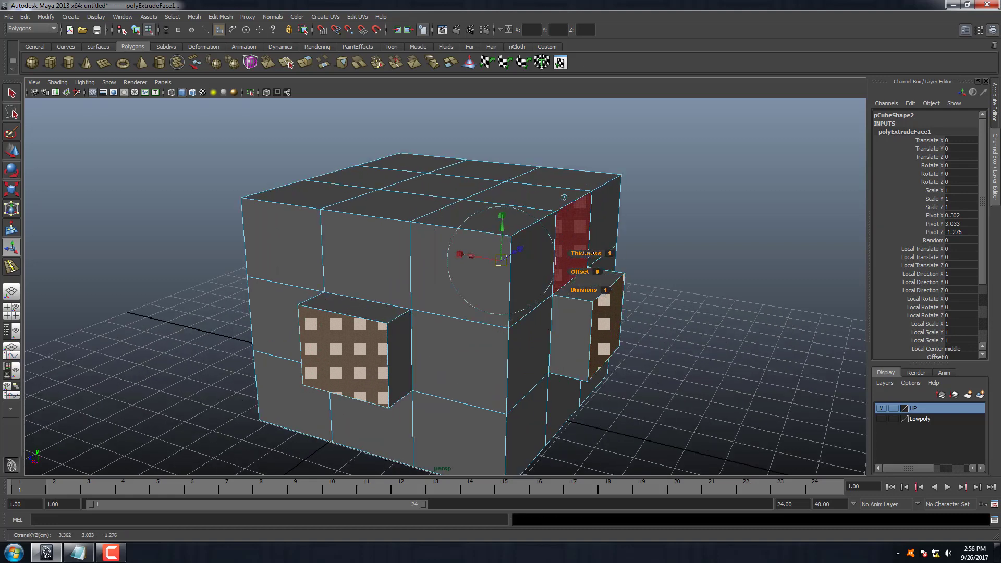
alt+drag(487, 313, 572, 305)
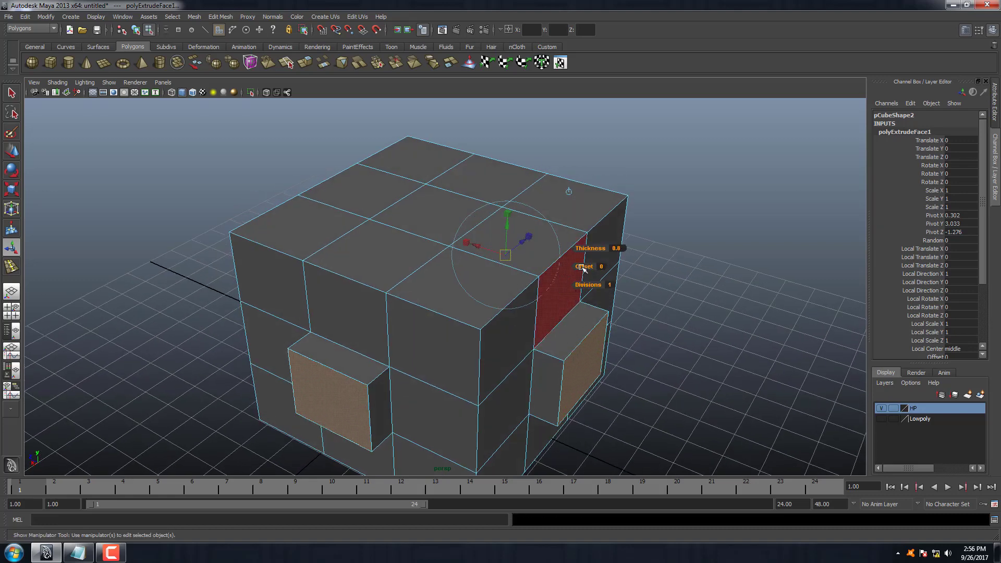
drag(583, 267, 589, 248)
right_drag(376, 192, 424, 192)
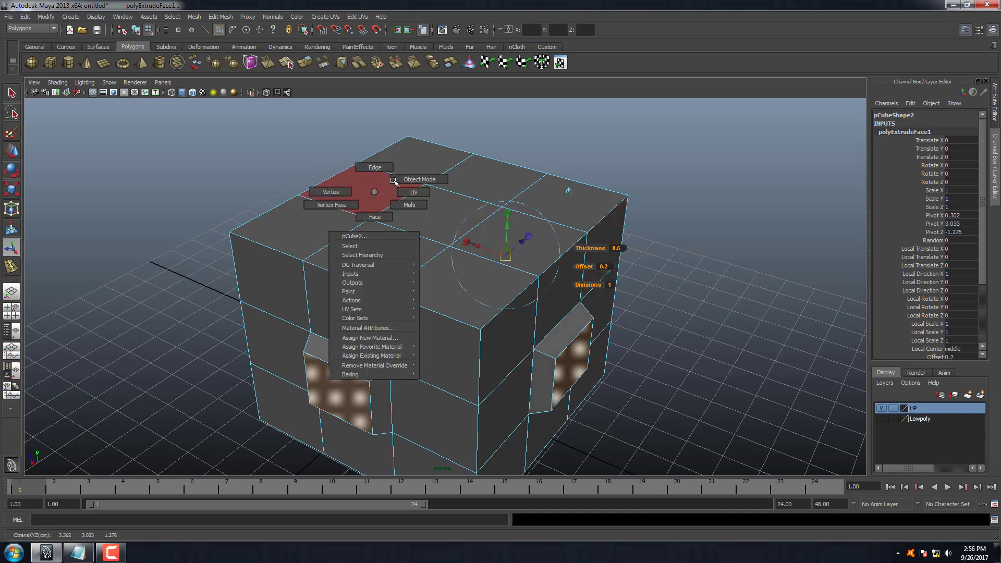
scroll(423, 192, down, 4)
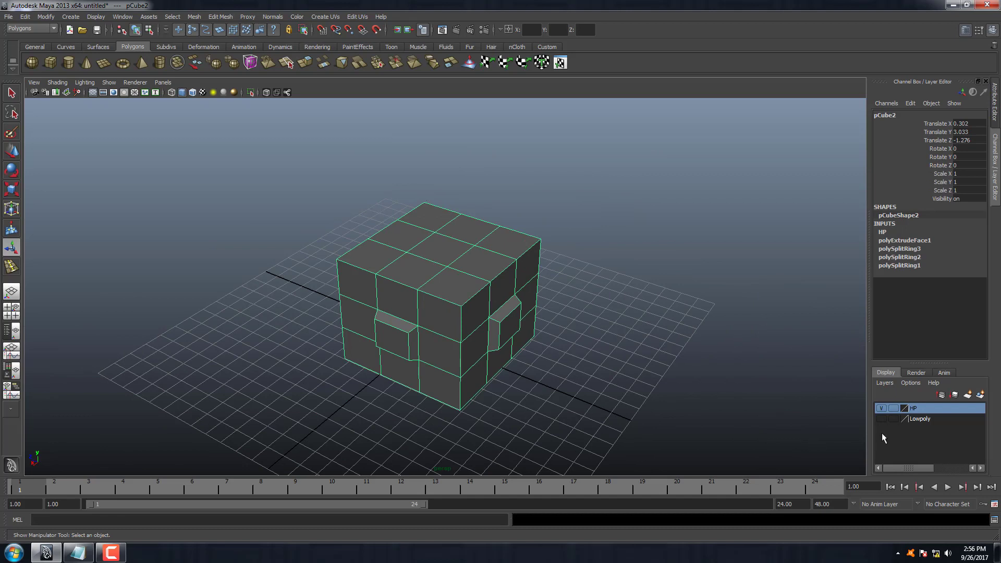
Step: Hide the HP layer and orbit to inspect the low-poly cube alone
click(881, 409)
click(505, 307)
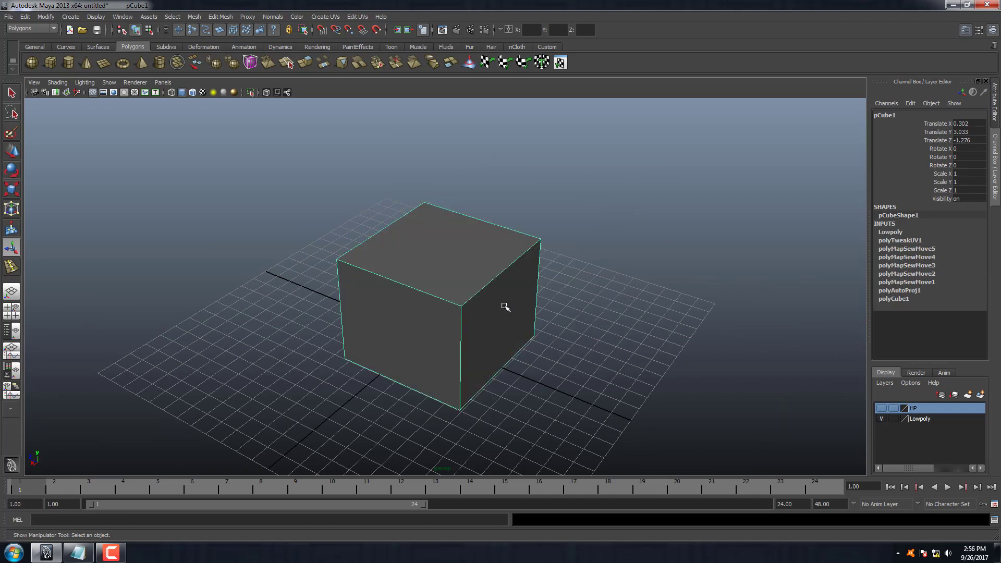
alt+drag(469, 340, 708, 403)
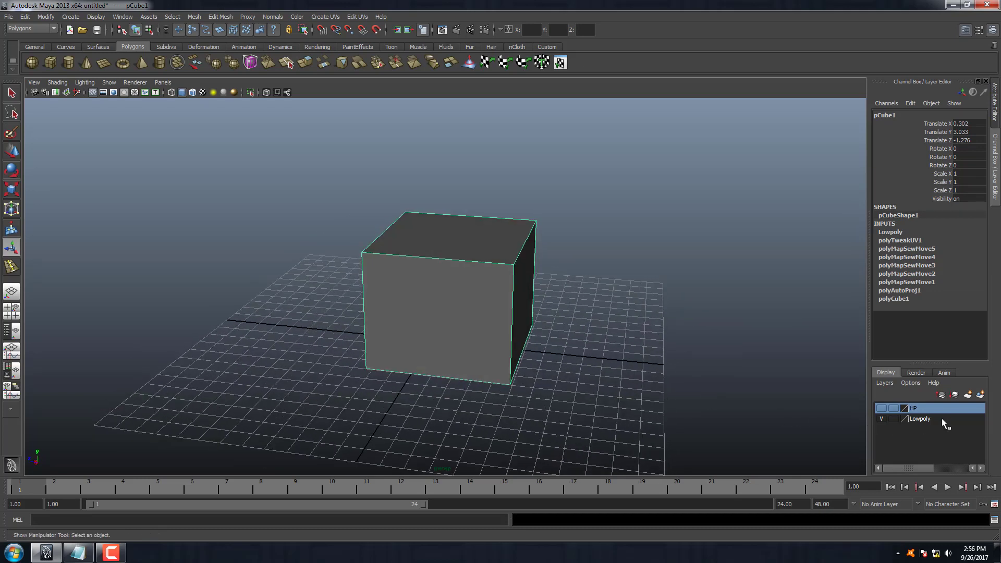
click(918, 419)
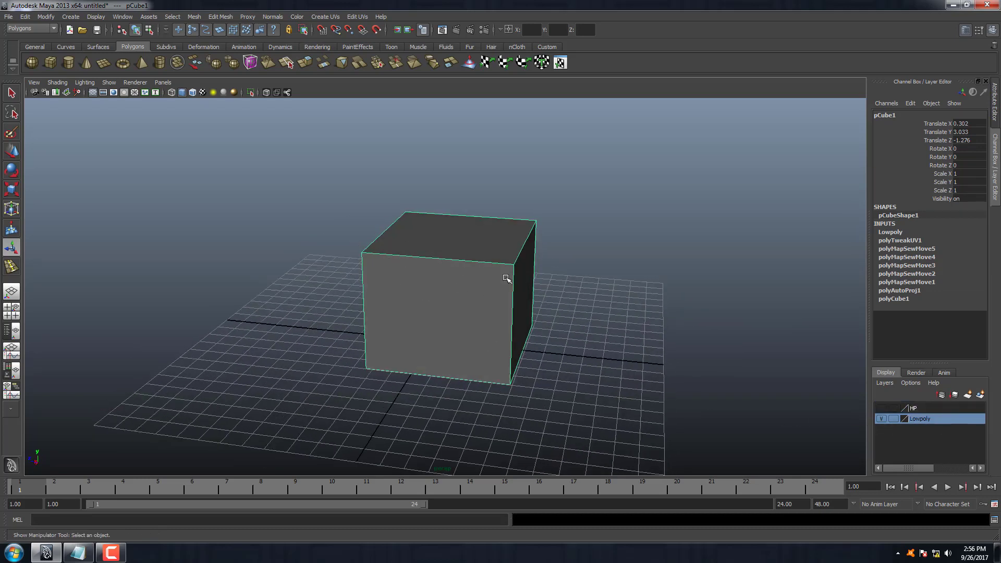
Step: Hide the Lowpoly layer and inspect the high-poly cube alone from a low angle
click(882, 418)
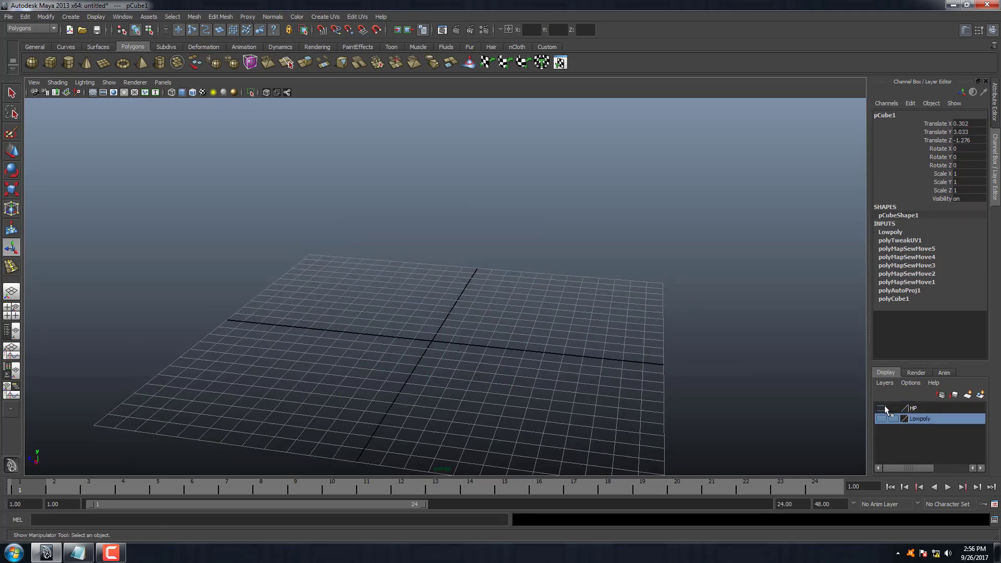
click(918, 409)
click(510, 280)
mouse_move(476, 340)
alt+mouse_down()
mouse_move(574, 326)
mouse_move(536, 293)
mouse_move(472, 317)
mouse_move(532, 370)
alt+mouse_up()
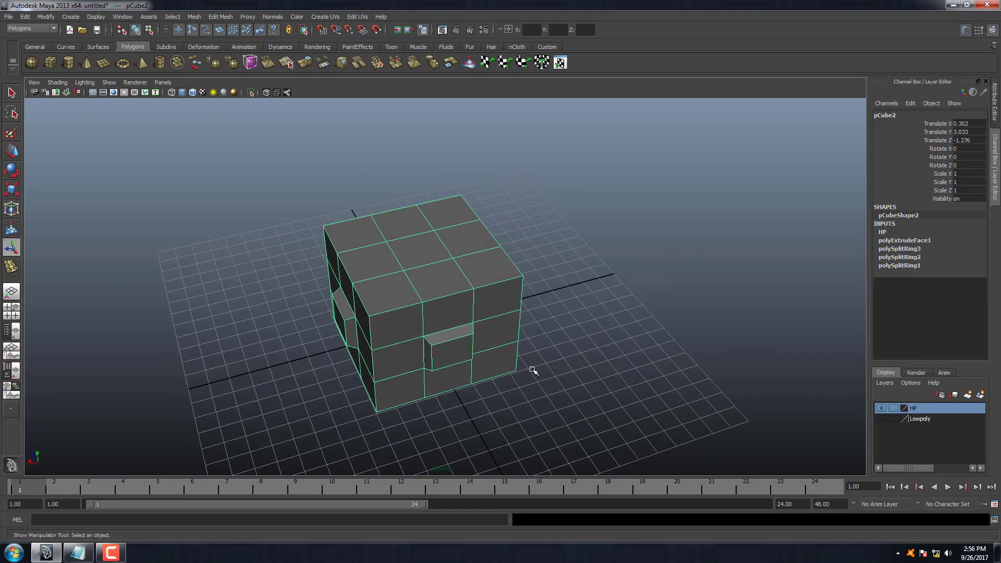
Step: Show both HP and Lowpoly layers so the cubes overlap, comparing from a frontal view
click(882, 419)
mouse_move(454, 376)
alt+mouse_down()
mouse_move(518, 342)
mouse_move(500, 365)
mouse_move(469, 351)
mouse_move(483, 380)
mouse_move(490, 360)
mouse_move(507, 371)
mouse_move(552, 365)
mouse_move(517, 362)
alt+mouse_up()
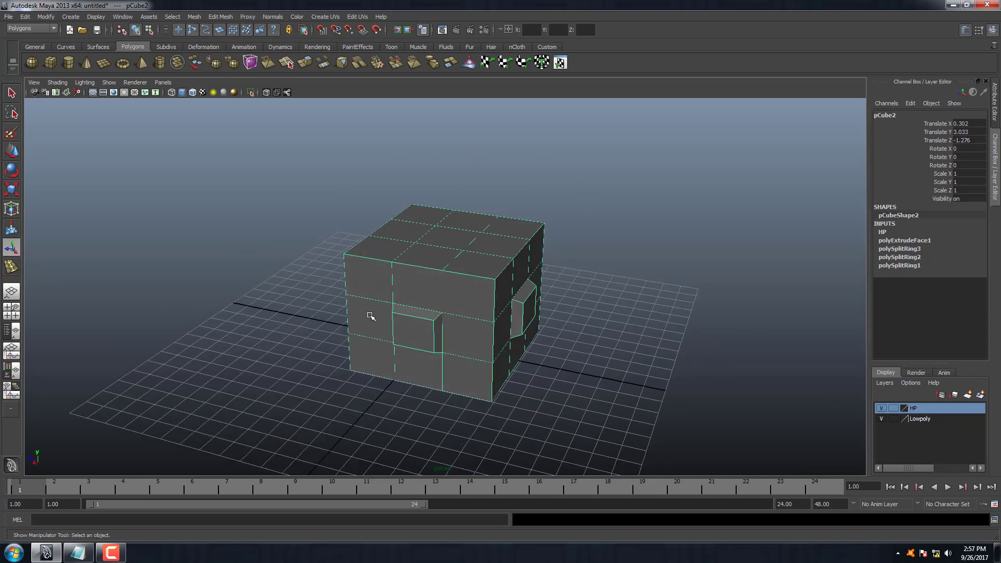
click(883, 410)
Step: Switch to the Rendering menu set and open Lighting/Shading > Transfer Maps
click(34, 32)
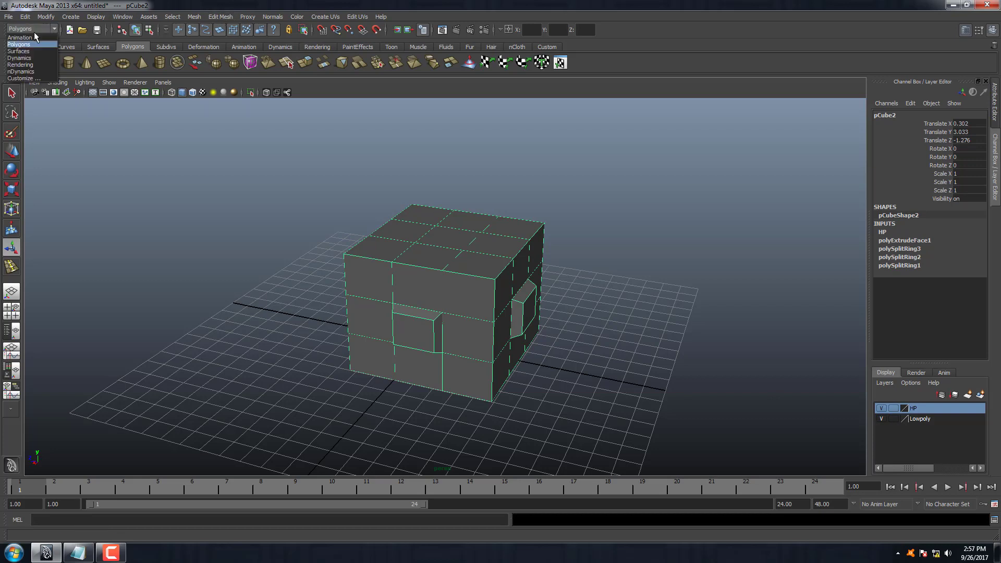
click(34, 64)
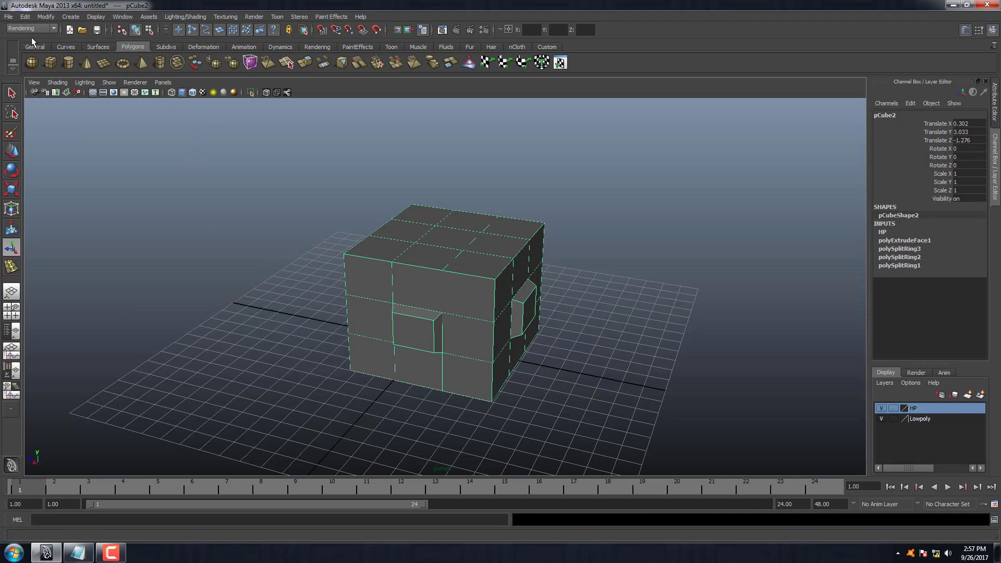
click(170, 18)
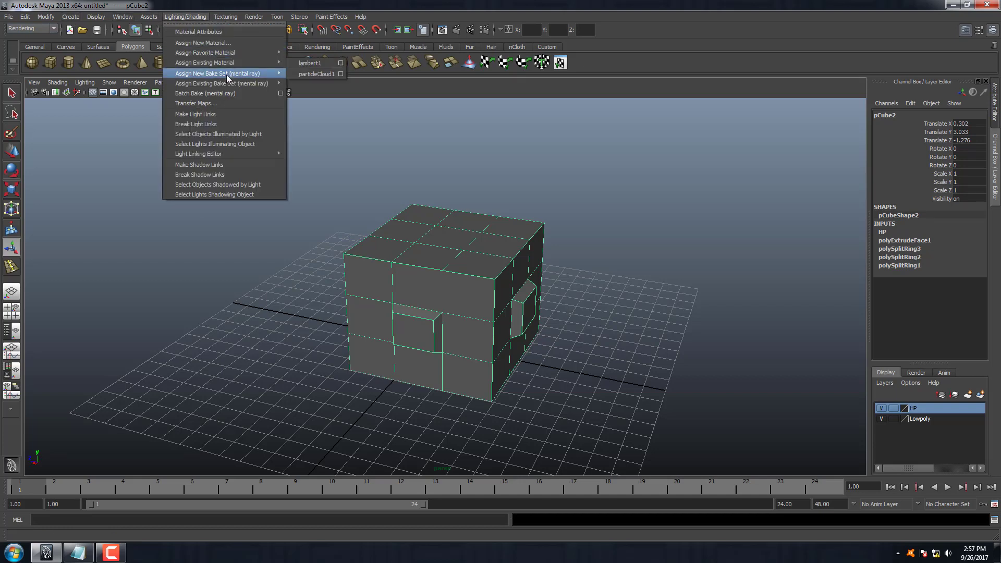
click(229, 103)
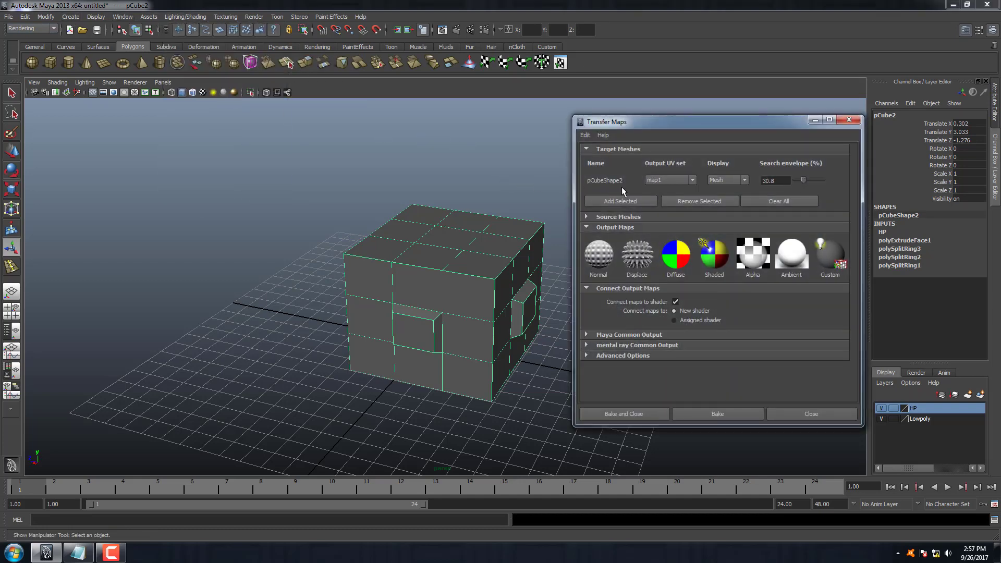
Step: Remove the selected target mesh and expand the Source Meshes section in Transfer Maps
click(680, 202)
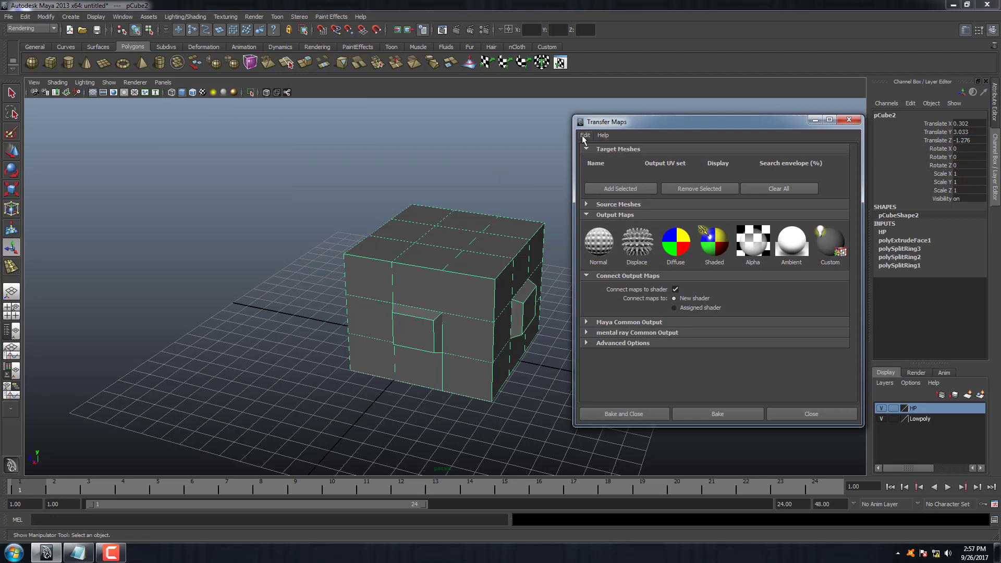
click(585, 135)
click(655, 217)
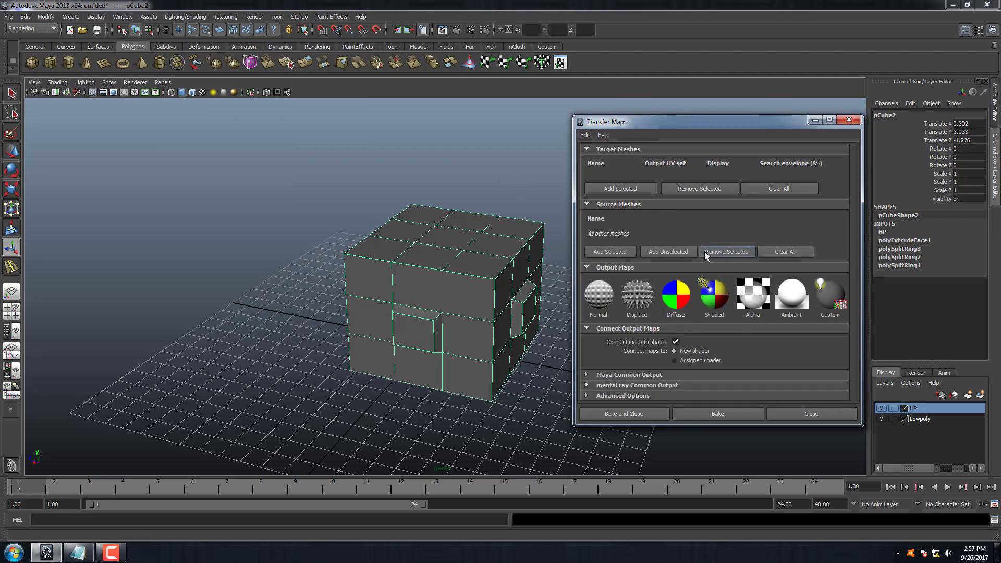
click(723, 253)
alt+drag(519, 268, 391, 292)
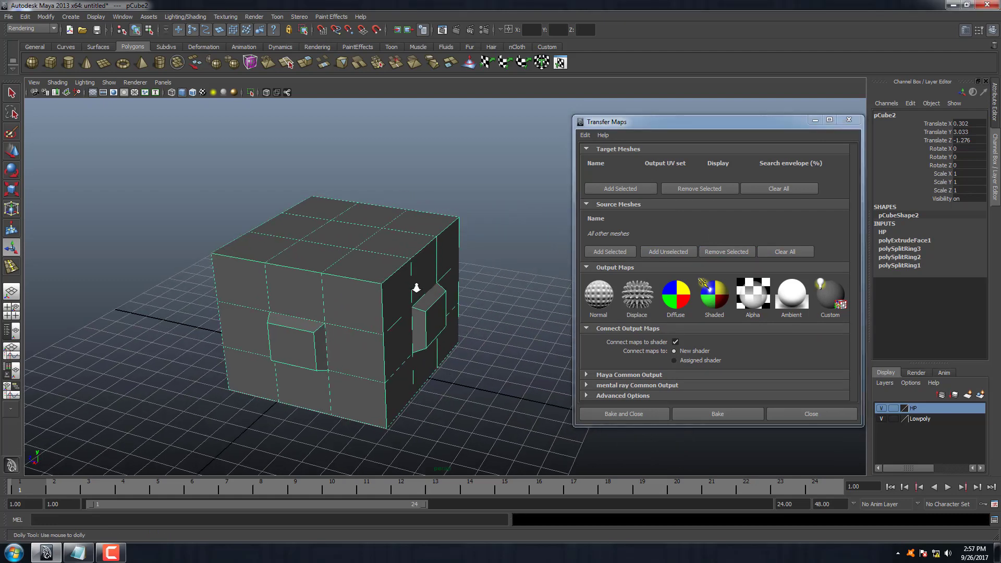
click(925, 422)
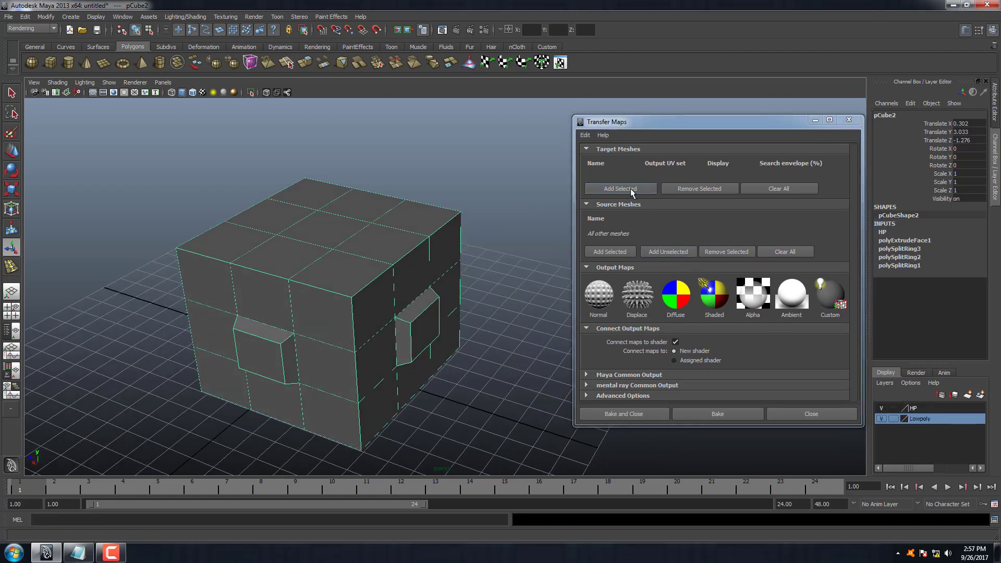
click(921, 409)
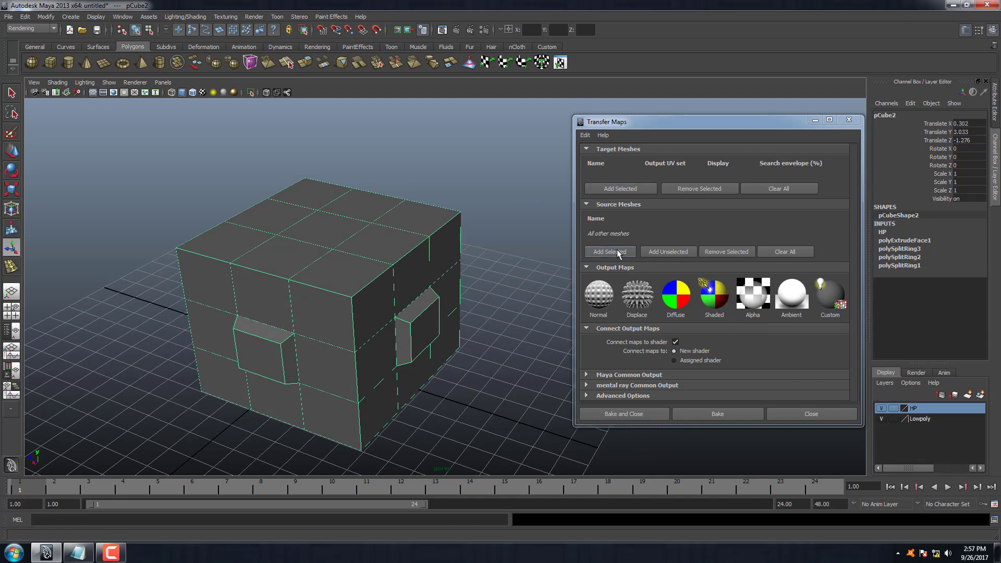
Step: Add pCube1 as the target mesh and pCube2 as the source mesh
click(920, 420)
click(361, 281)
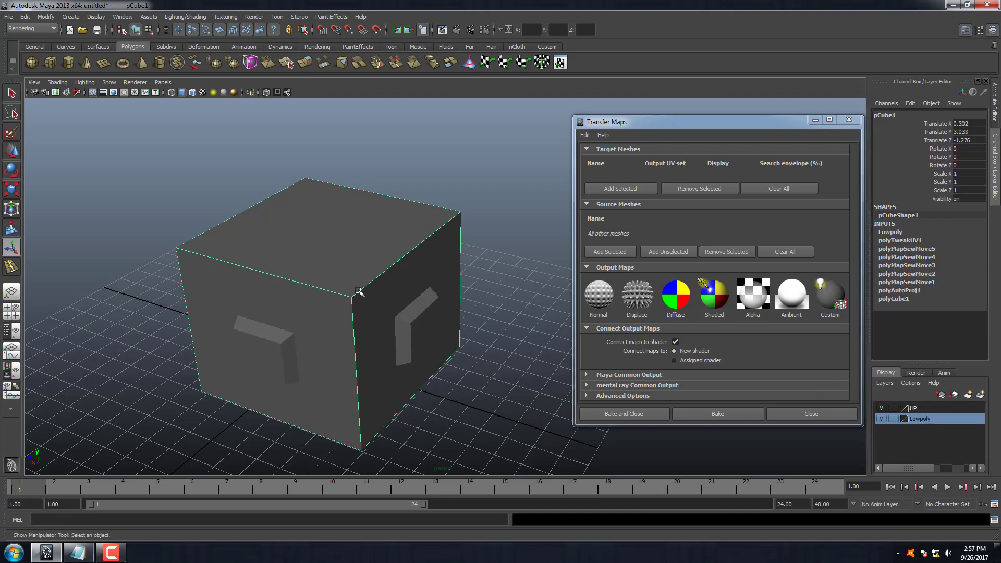
click(621, 190)
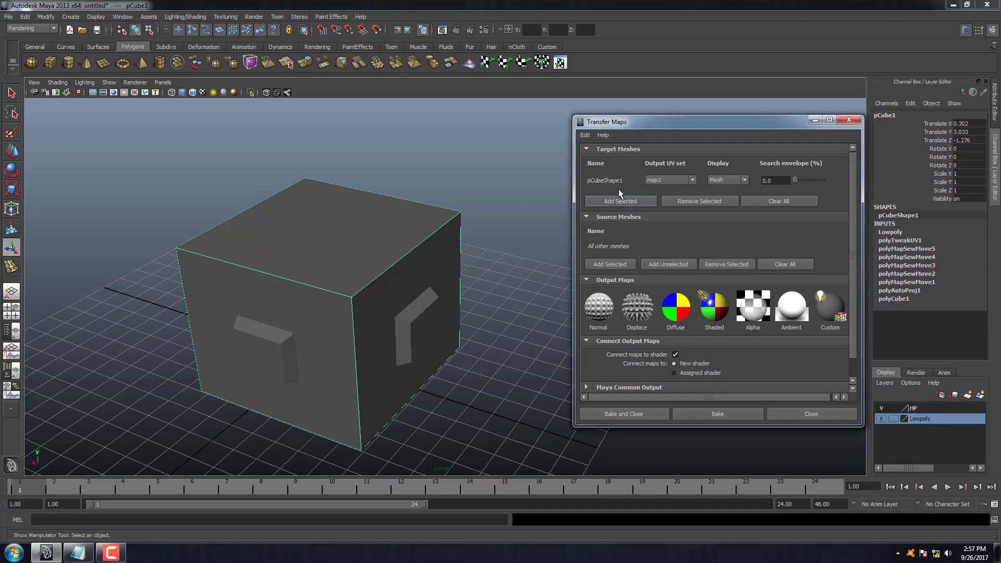
click(924, 409)
click(427, 330)
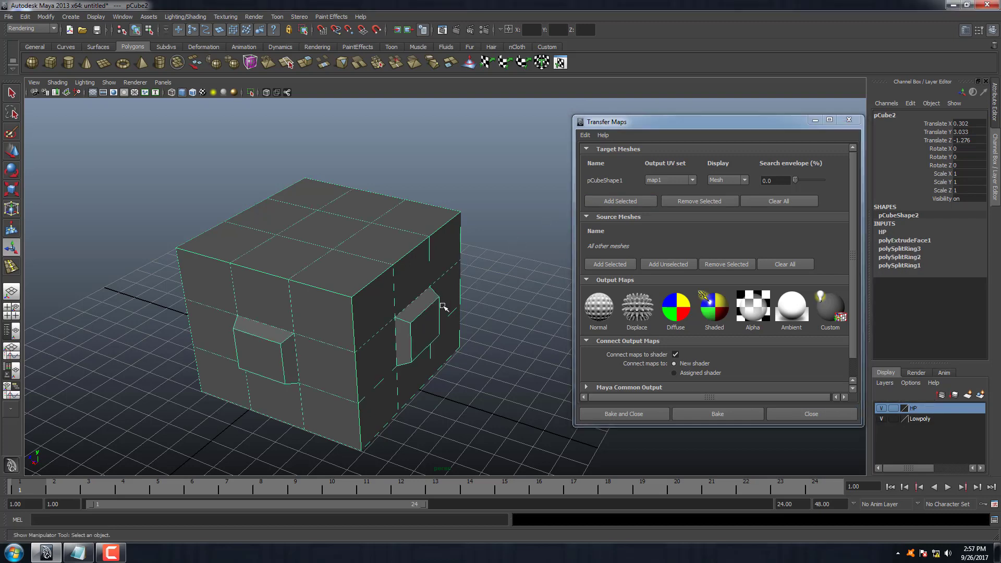
click(618, 264)
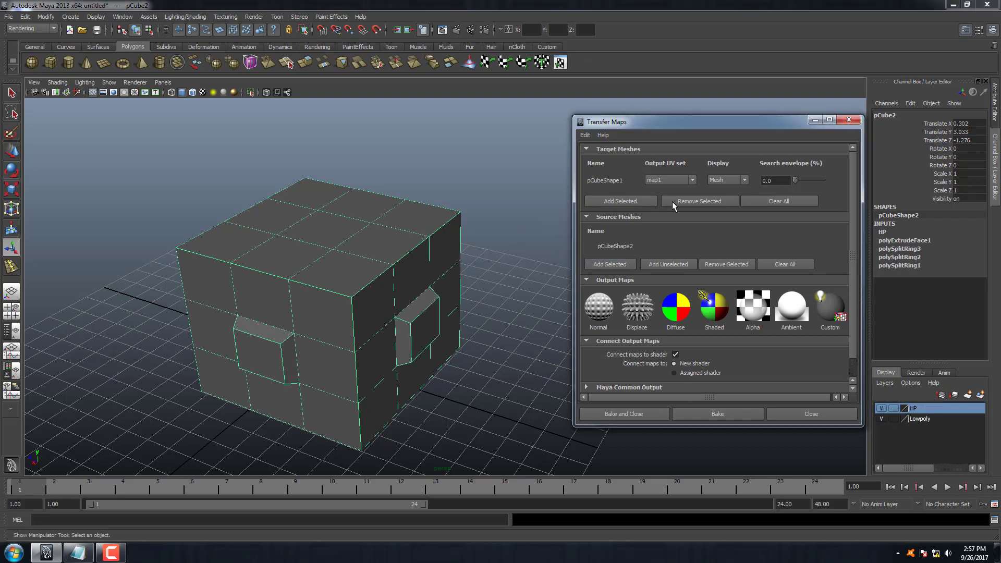
Step: Display the target as an envelope and set the search envelope to 30.8%
click(359, 271)
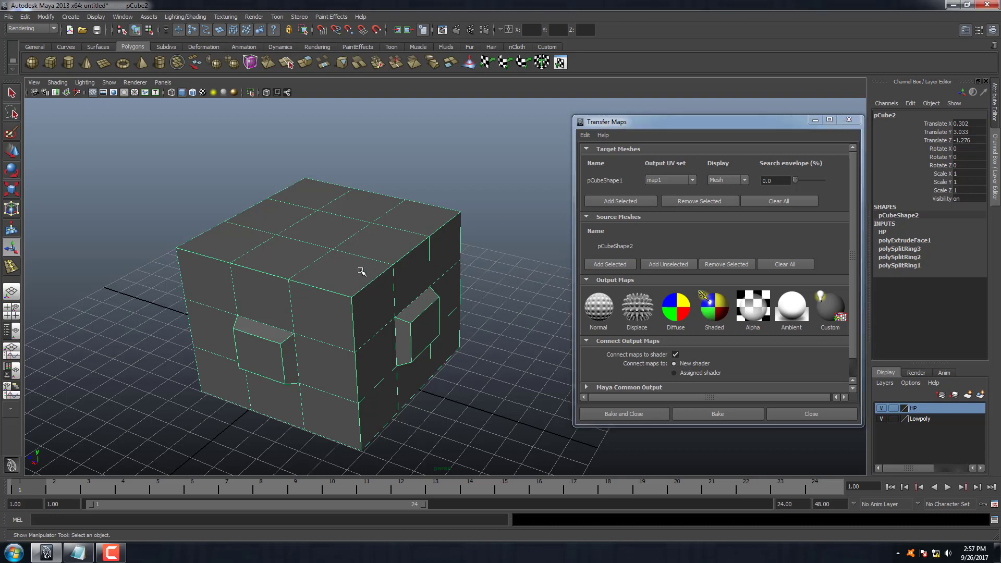
click(936, 418)
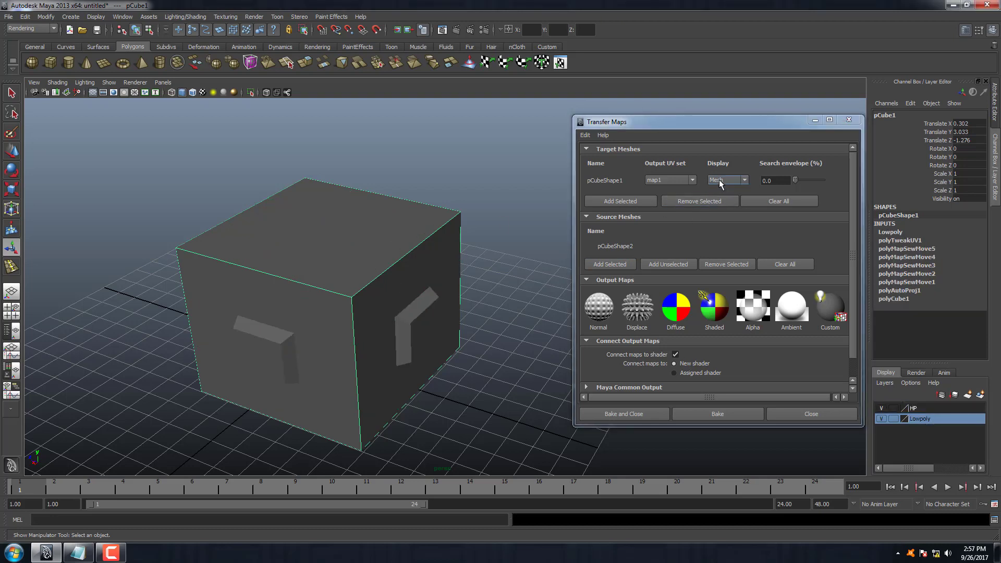
click(728, 180)
drag(795, 180, 805, 182)
mouse_move(424, 272)
alt+mouse_down()
mouse_move(338, 248)
mouse_move(458, 302)
mouse_move(409, 268)
alt+mouse_up()
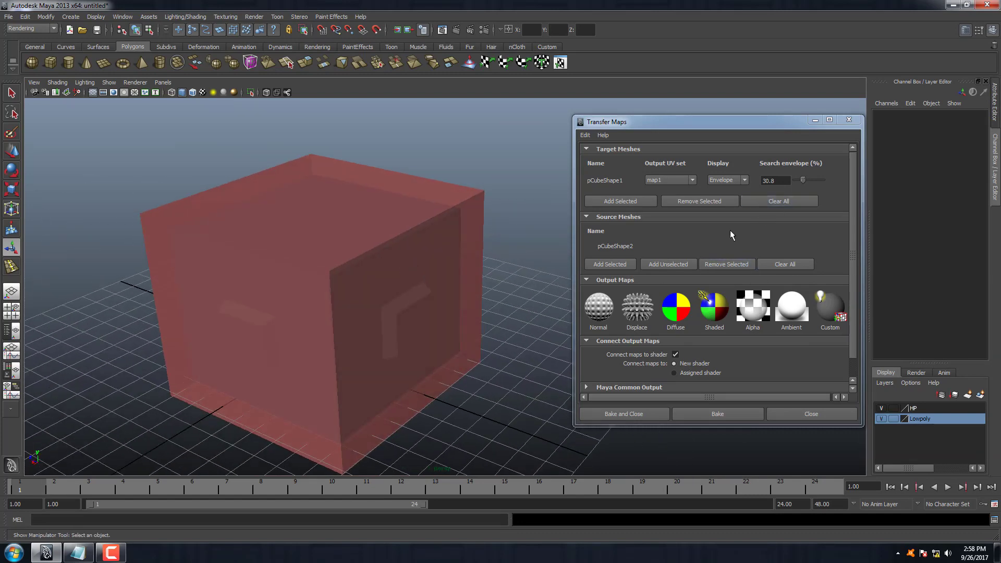
Step: Add a normal map and an ambient occlusion map to the Transfer Maps outputs
click(598, 313)
click(792, 313)
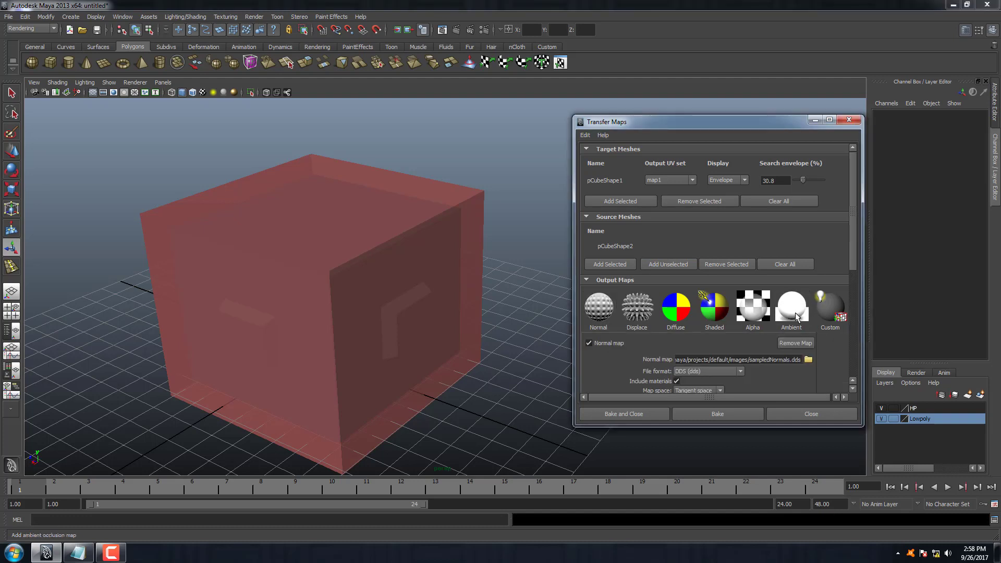
scroll(778, 299, down, 2)
scroll(798, 299, down, 1)
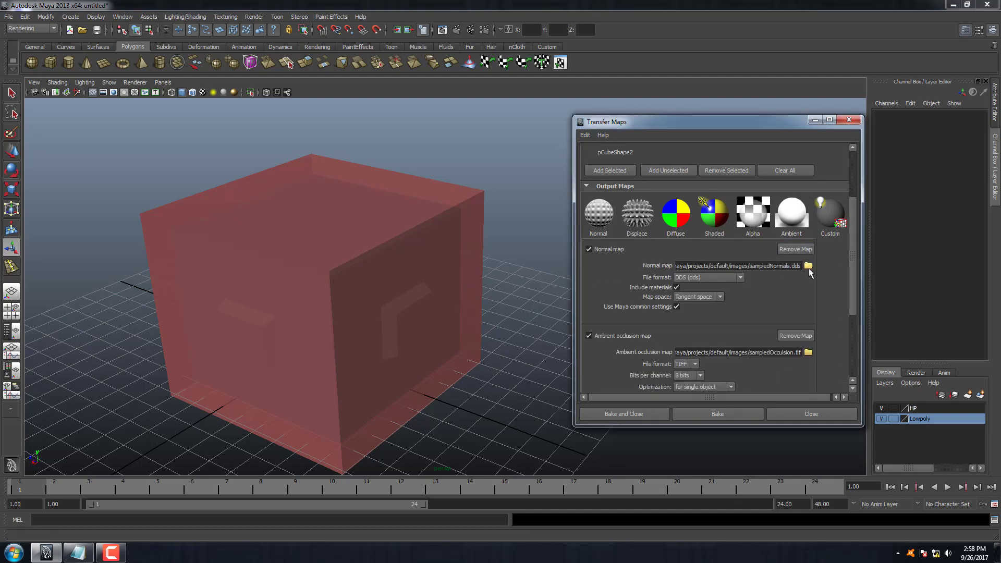
Step: Create a new folder named Map on the Desktop for the normal map
click(808, 268)
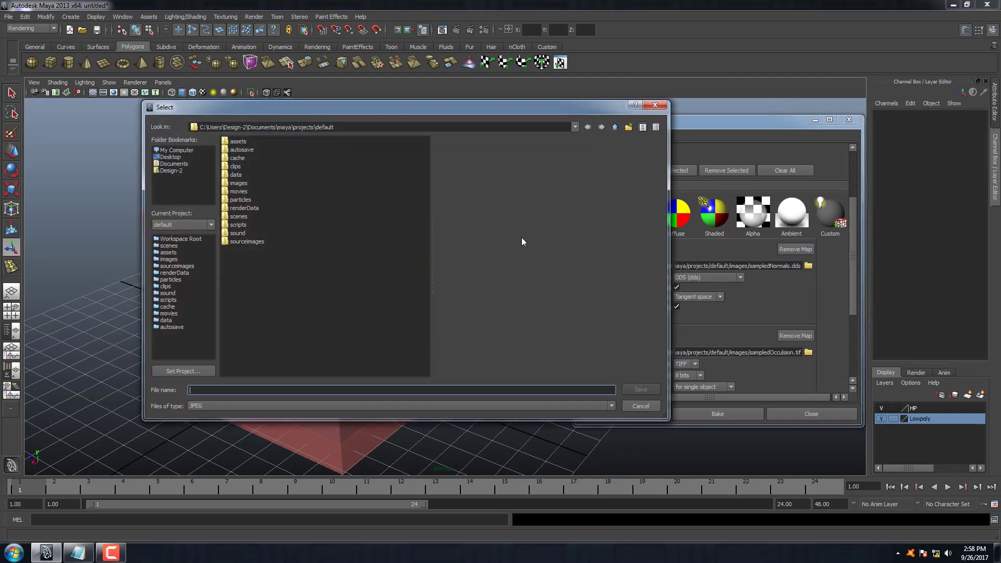
click(166, 157)
right_click(266, 190)
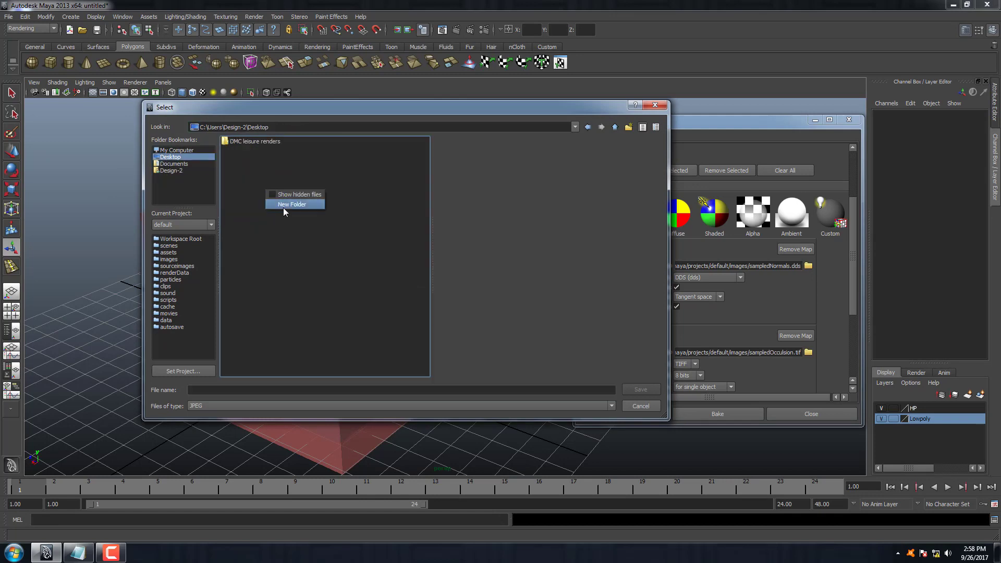
click(292, 204)
text(Map)
key(Return)
key(Return)
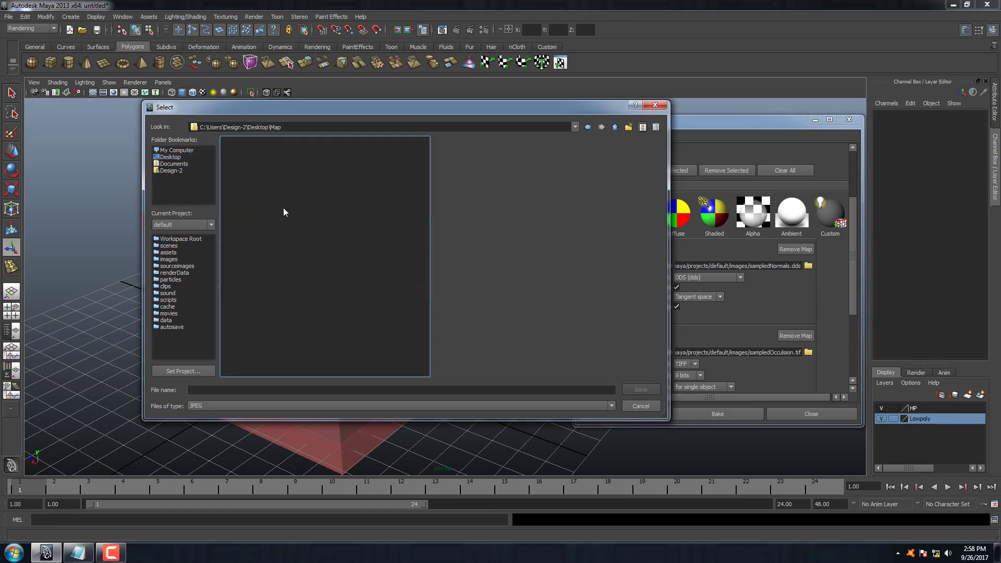
Step: Save the normal map as Targa file Normal_Map.tga, with Targa as its map format
click(273, 388)
text(Normal)
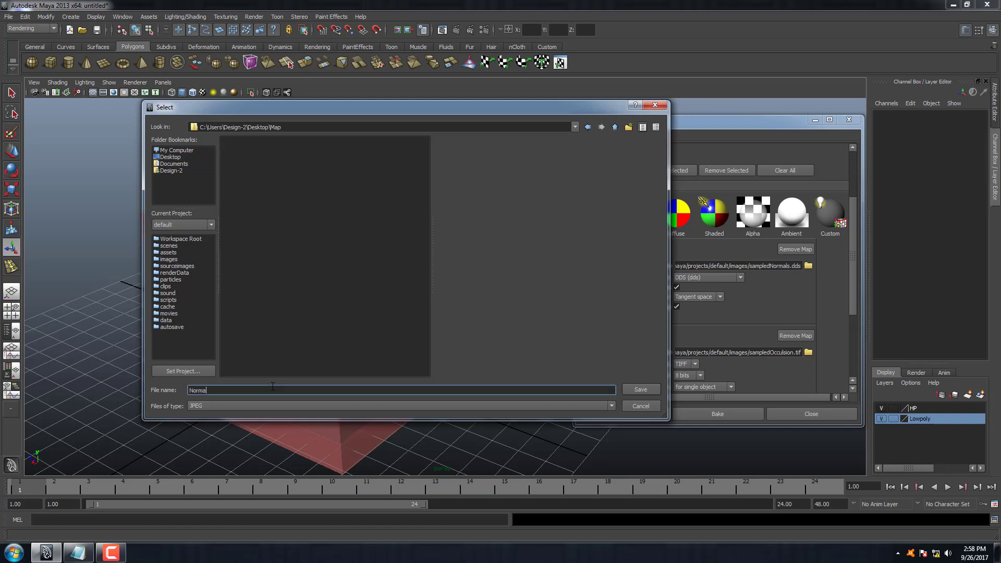
text(_Map)
key(Tab)
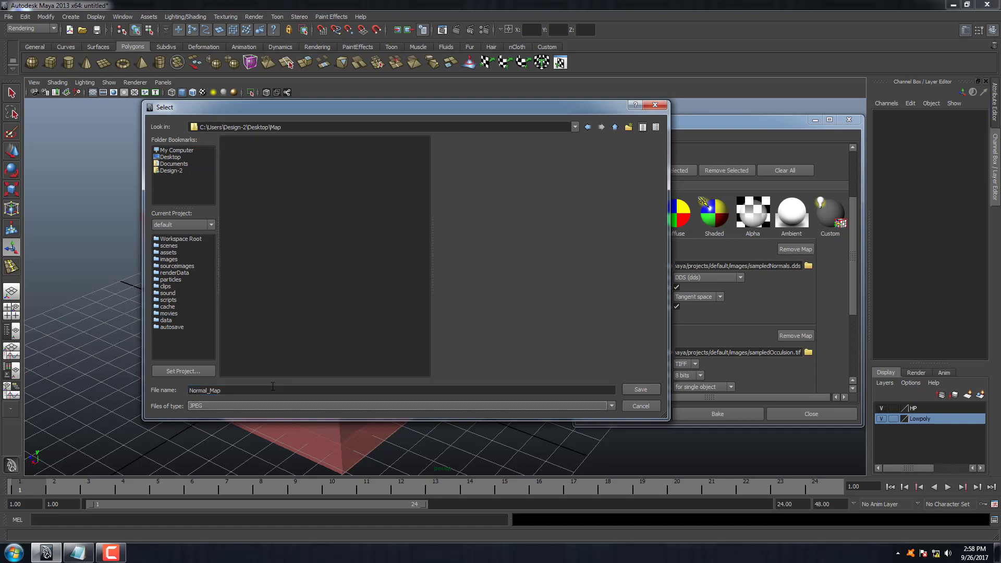
key(t)
key(Return)
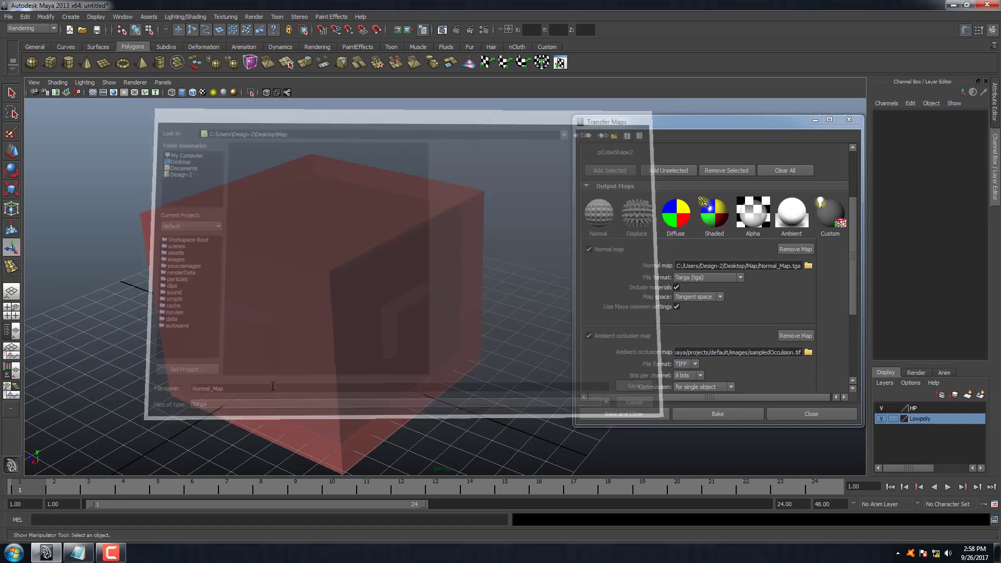
click(692, 278)
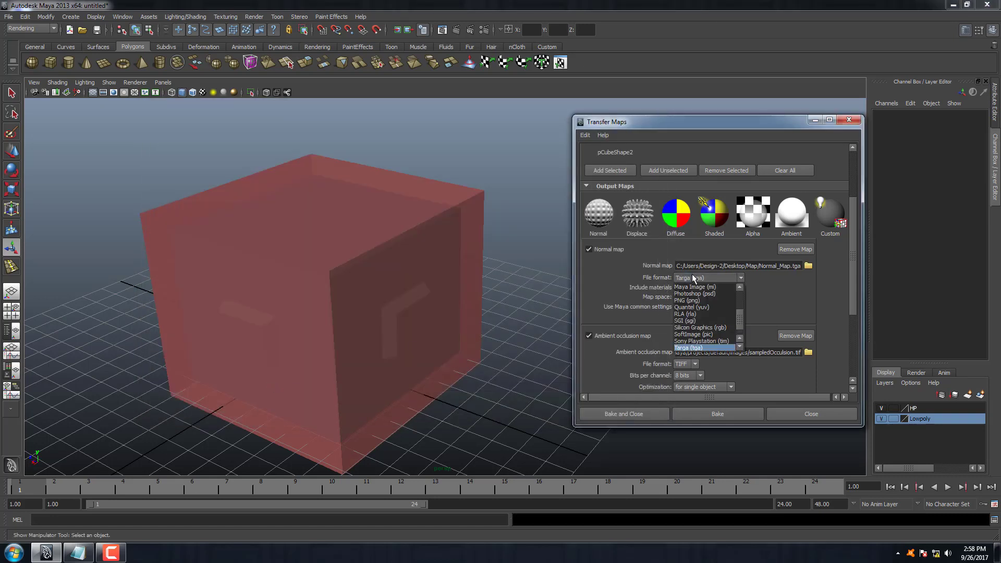
click(700, 346)
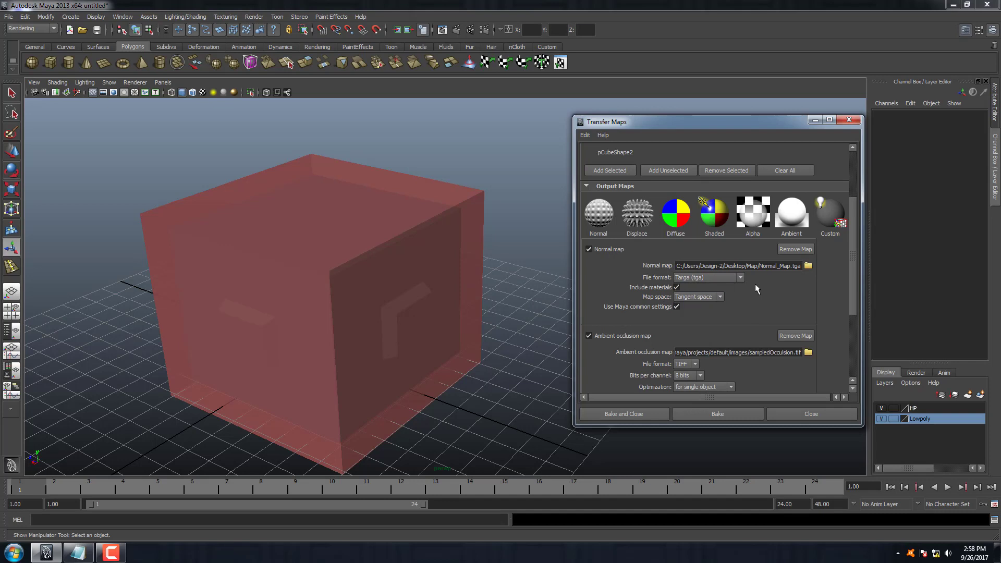
Step: Save the ambient occlusion map as Targa file AO_Map.tga
click(807, 352)
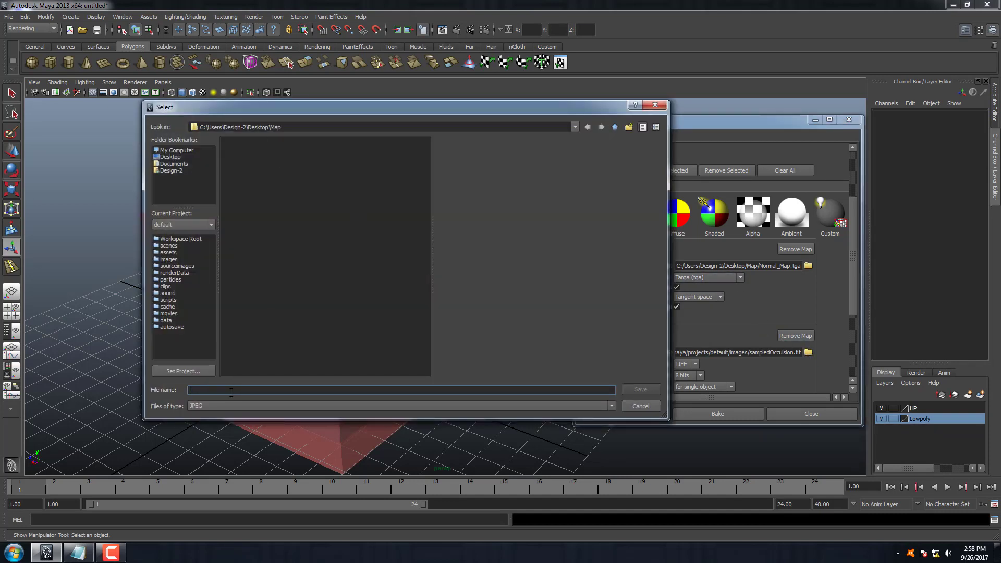
text(AO_M)
text(ap)
key(Tab)
key(t)
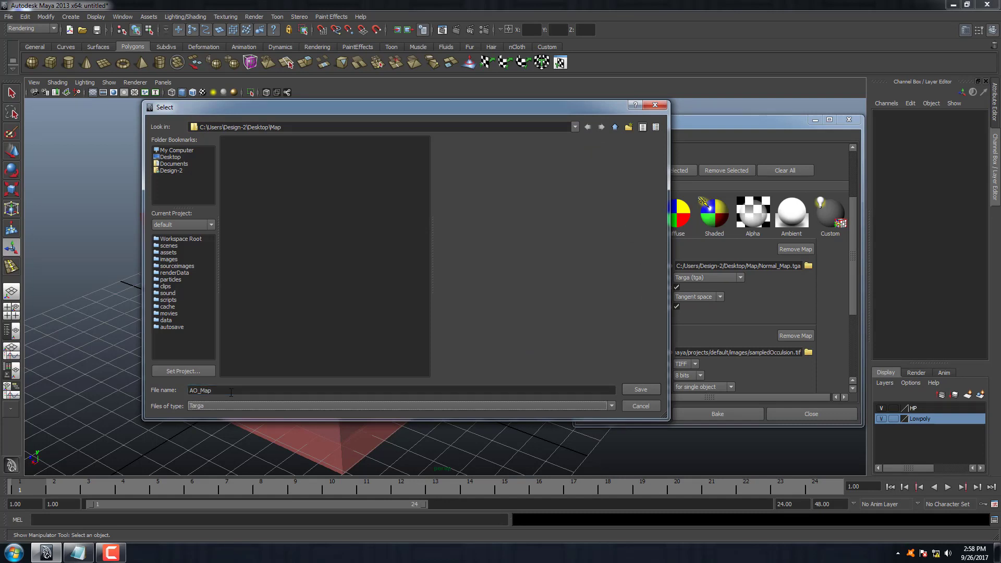
click(640, 390)
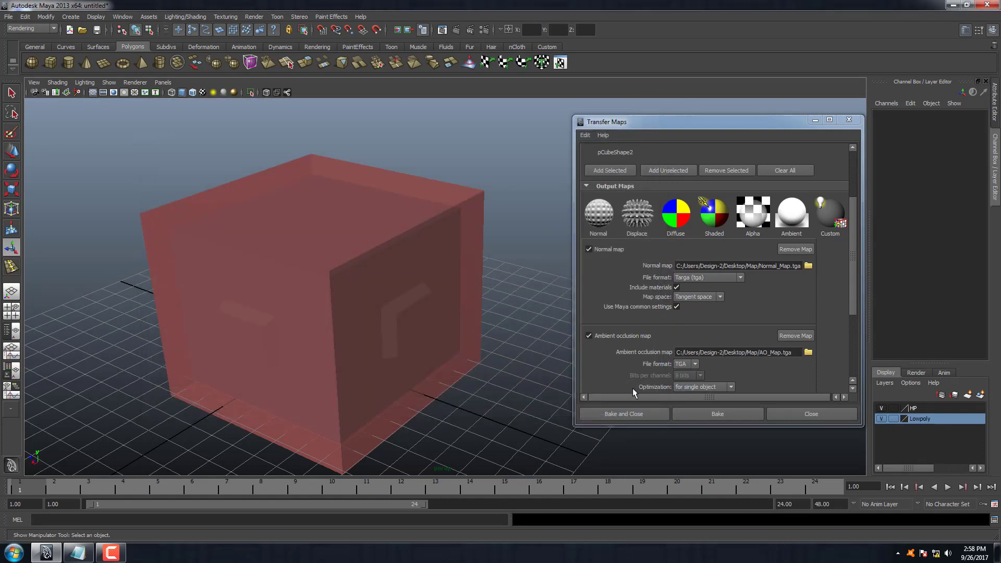
Step: Set the Maya Common Output map width to 2048
scroll(759, 255, down, 2)
scroll(758, 256, down, 2)
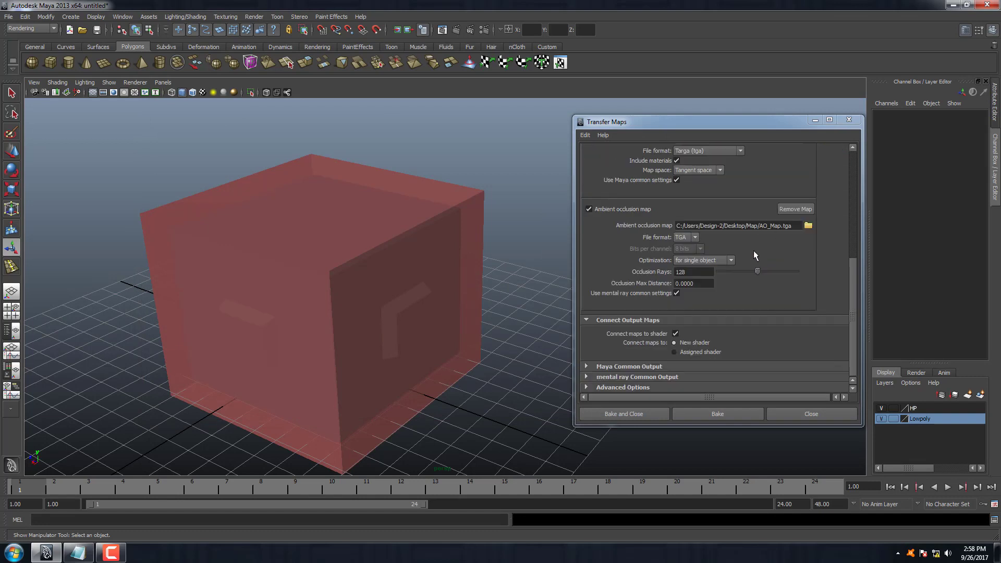
click(730, 364)
scroll(729, 292, down, 2)
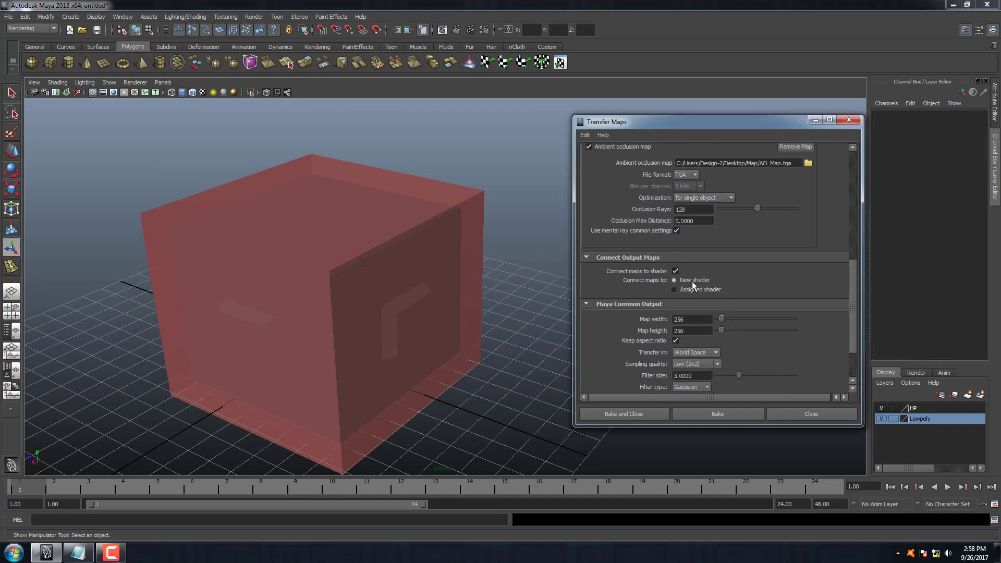
scroll(782, 245, down, 2)
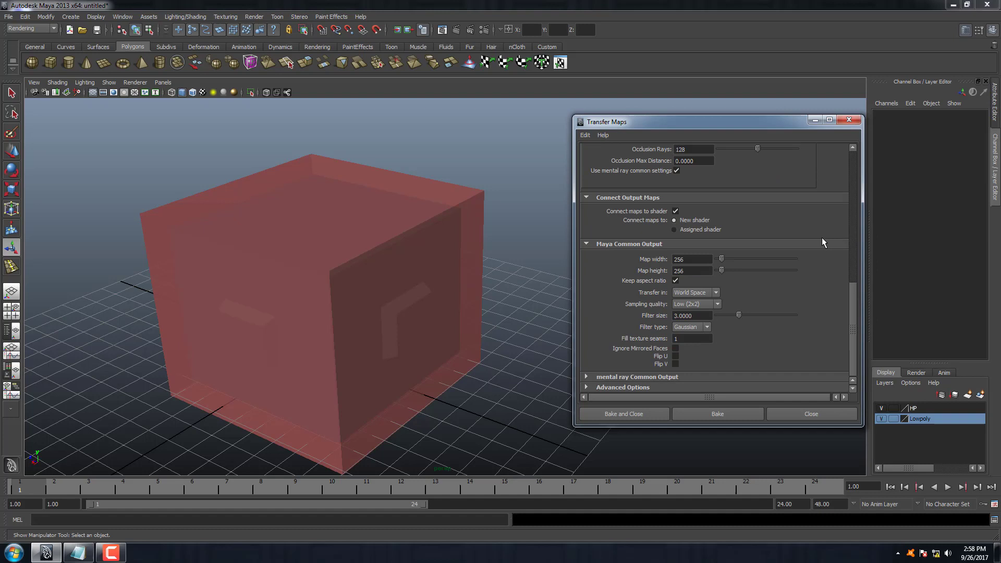
double_click(683, 259)
text(2048)
key(Tab)
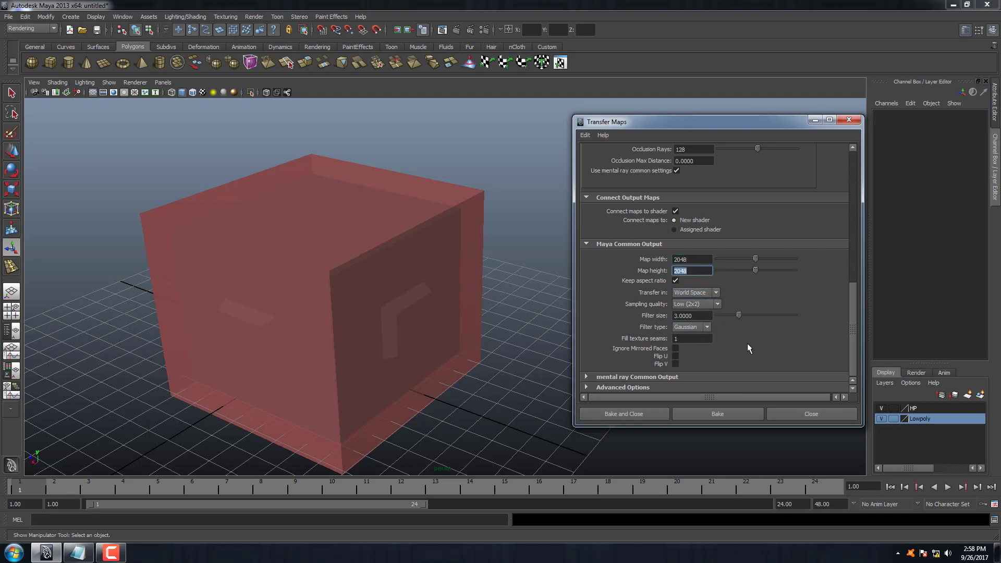
Step: Set the mental ray Common Output map width to 2048
click(733, 375)
scroll(752, 371, down, 5)
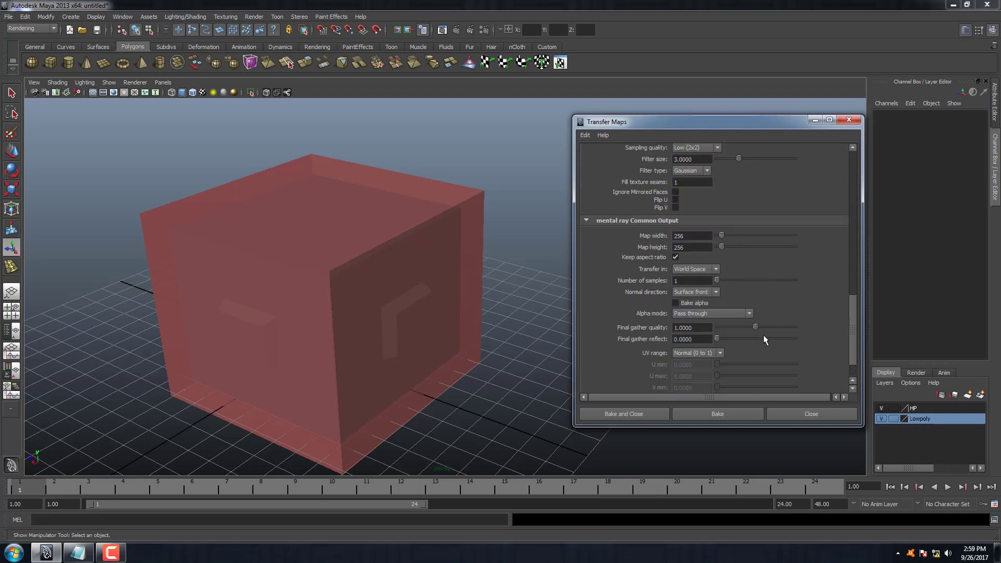
scroll(692, 244, down, 2)
double_click(683, 205)
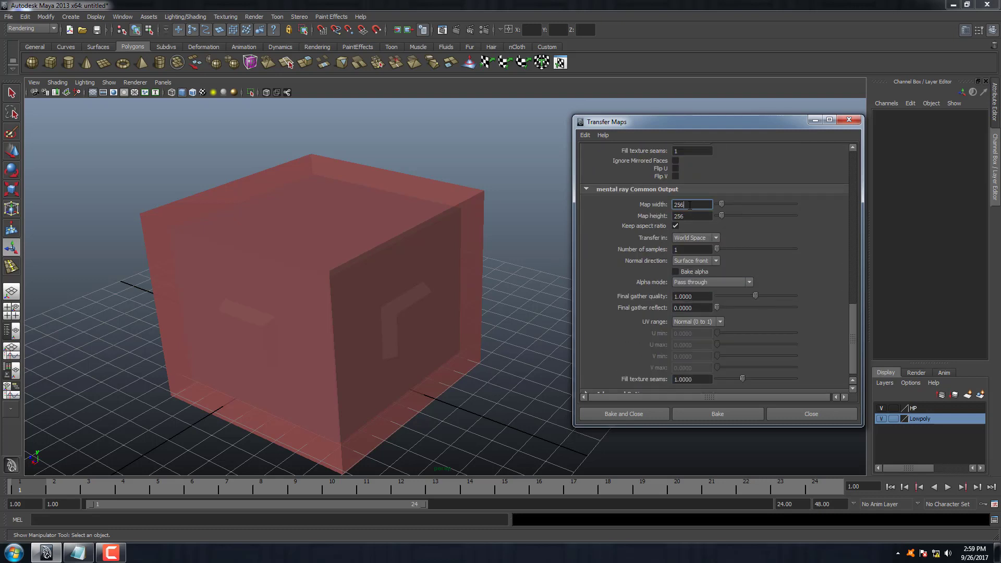
text(2048)
key(Tab)
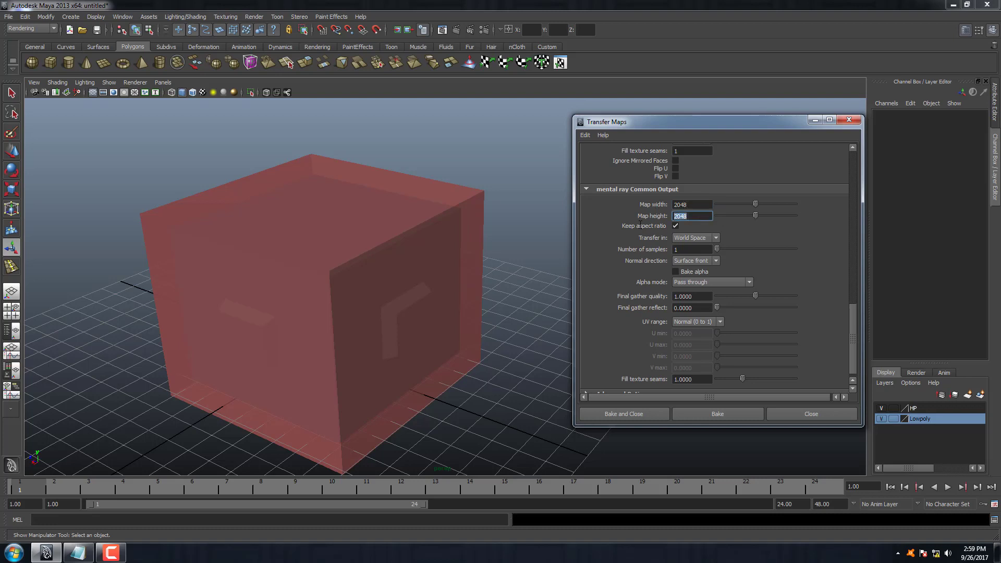
scroll(803, 302, down, 1)
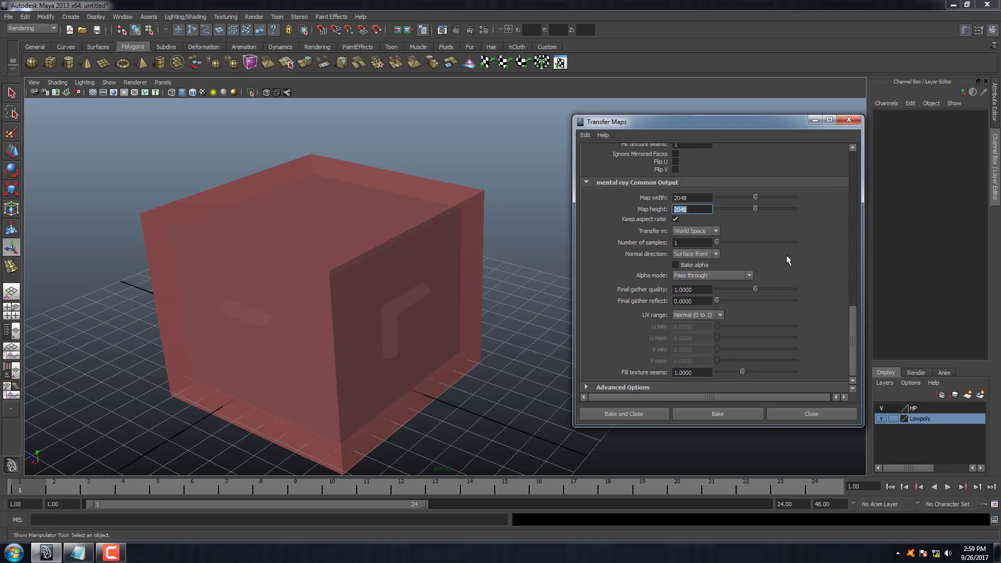
scroll(759, 267, up, 2)
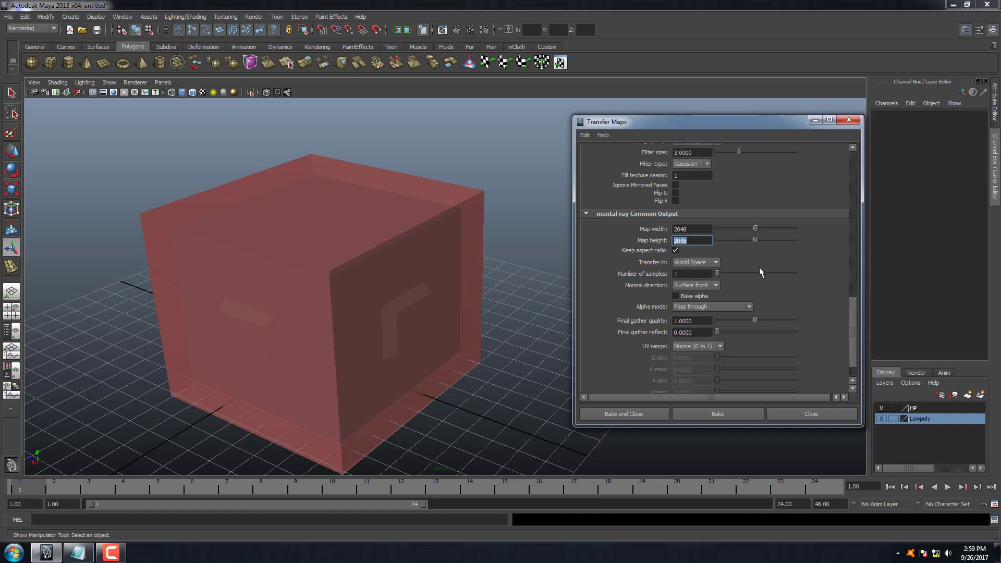
scroll(752, 264, up, 5)
scroll(744, 261, up, 5)
scroll(745, 258, up, 10)
scroll(786, 166, up, 2)
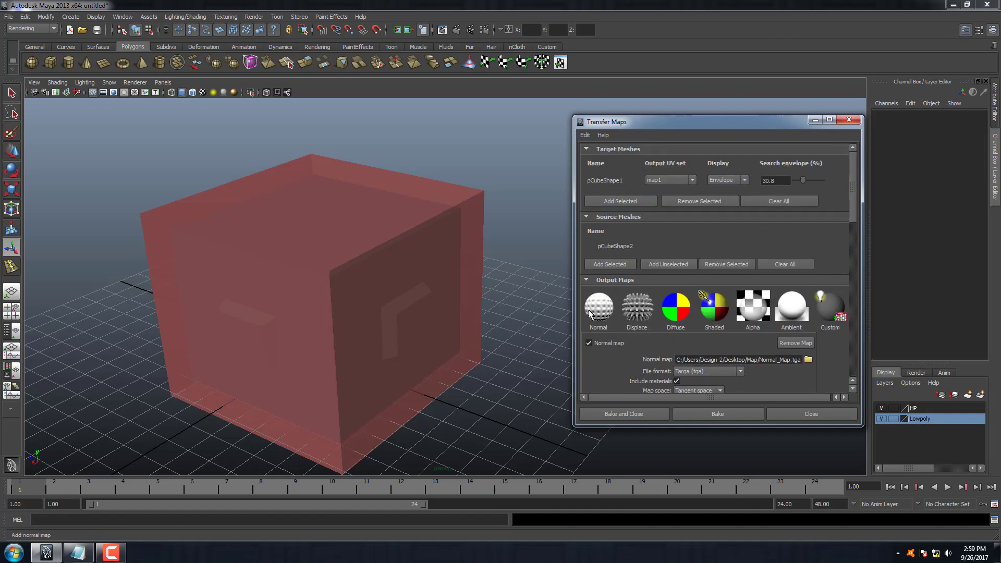
Step: Review the Transfer Maps settings, then Bake and Close to render both maps with mental ray
click(800, 320)
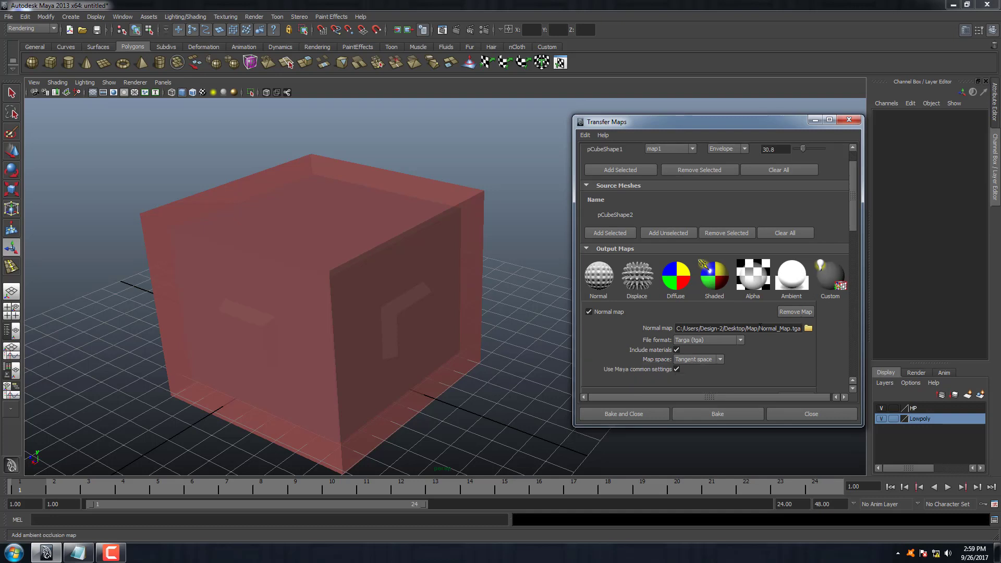
scroll(772, 335, down, 2)
scroll(772, 338, down, 2)
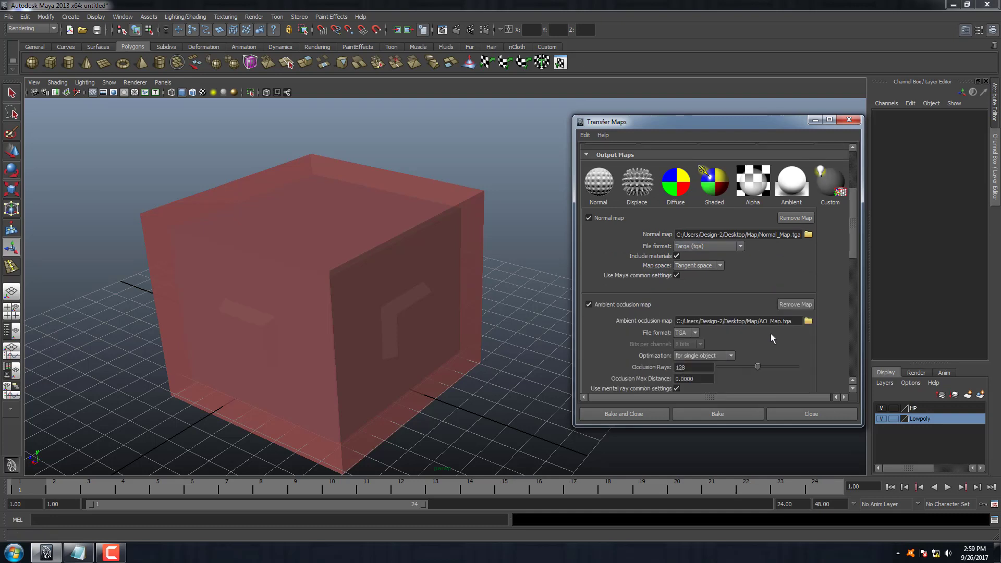
scroll(762, 326, down, 5)
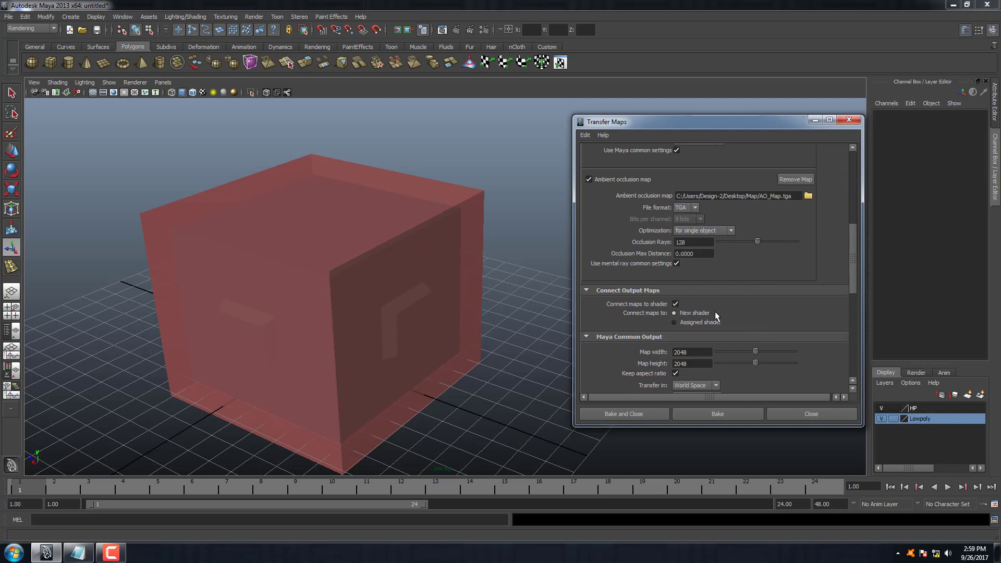
click(631, 412)
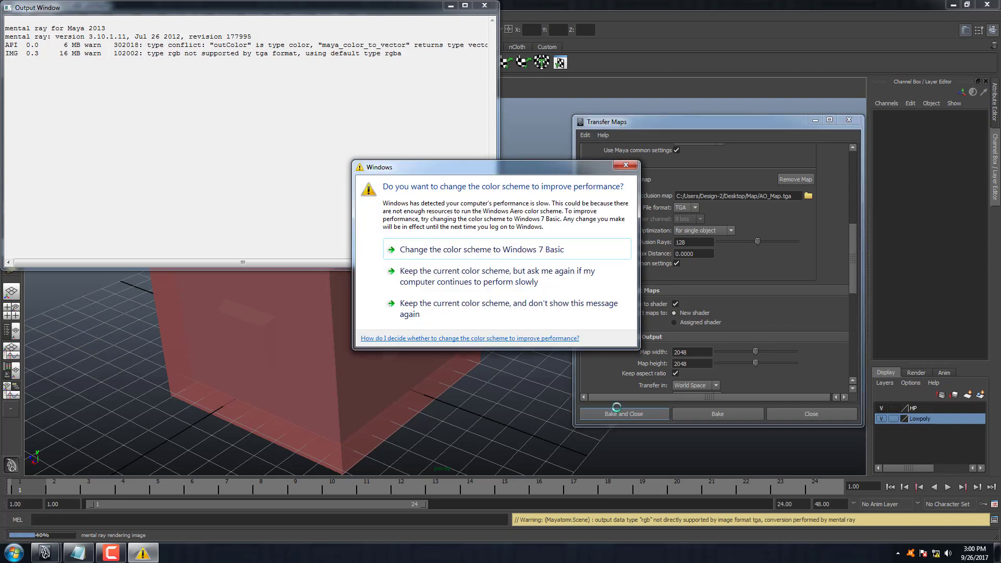
Step: Dismiss the Windows colour-scheme prompt and let the bake finish
click(626, 166)
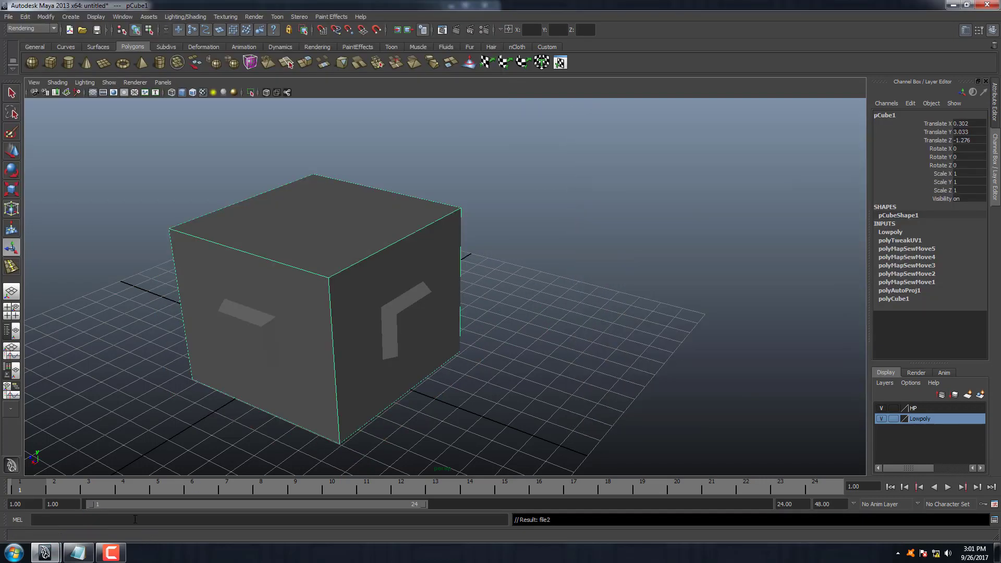
Step: Minimize Maya and open Normal_Map.tga from the desktop Map folder in Photoshop
click(953, 4)
click(457, 7)
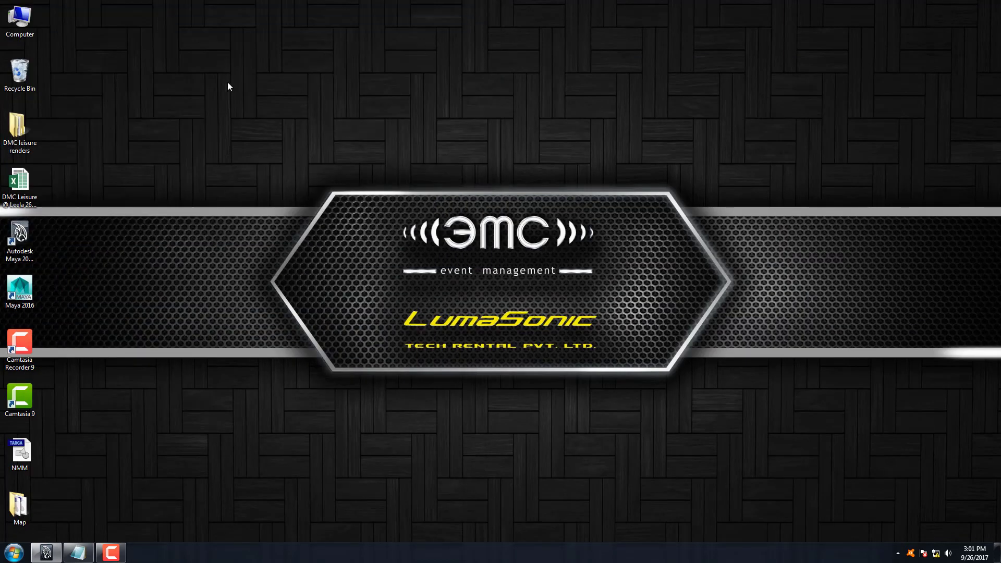
right_click(228, 83)
click(252, 125)
double_click(19, 509)
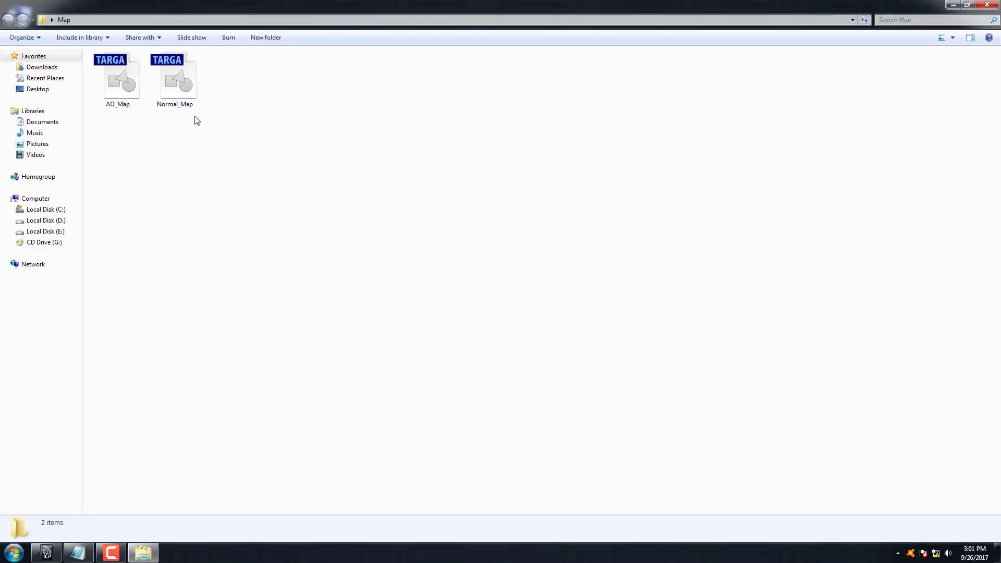
click(188, 102)
click(125, 103)
double_click(172, 91)
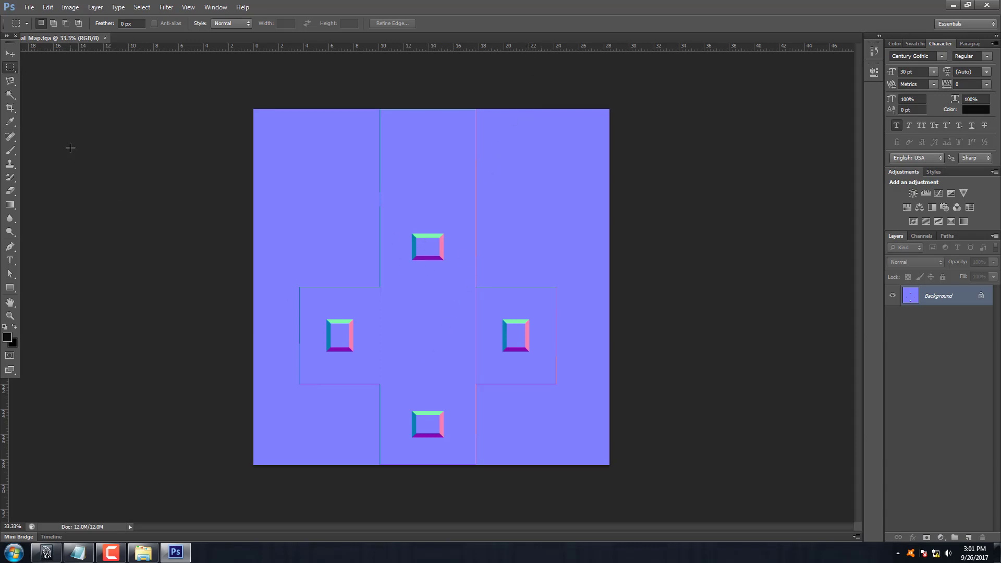
Step: Place AO_Map.tga as a layer over the normal map in Photoshop
click(10, 54)
click(953, 4)
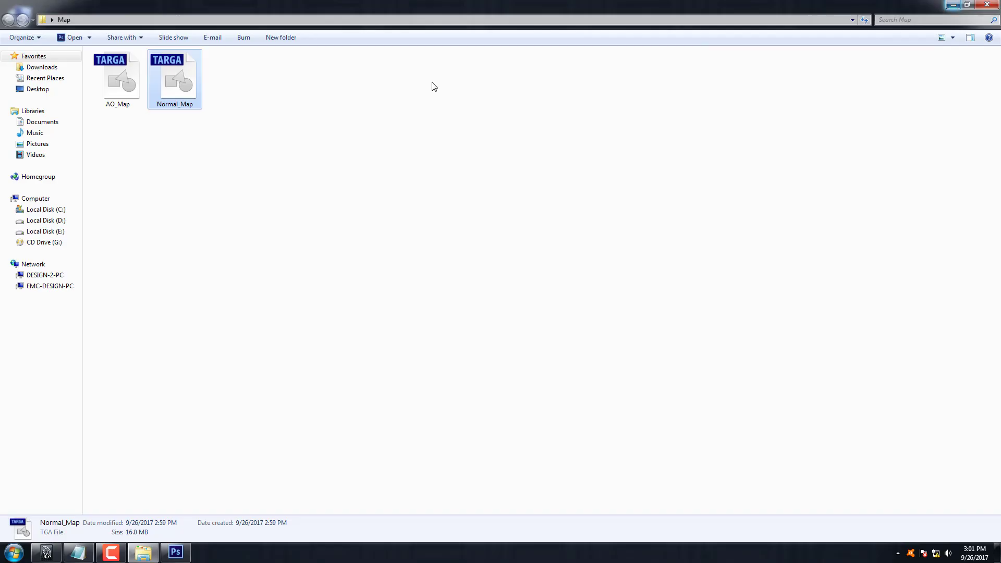
drag(118, 76, 176, 499)
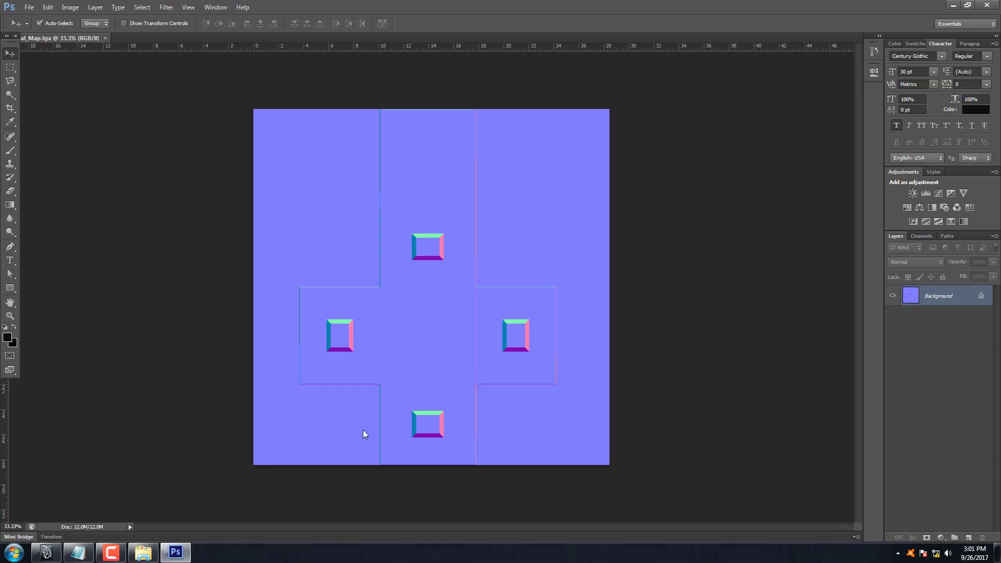
drag(176, 499, 312, 423)
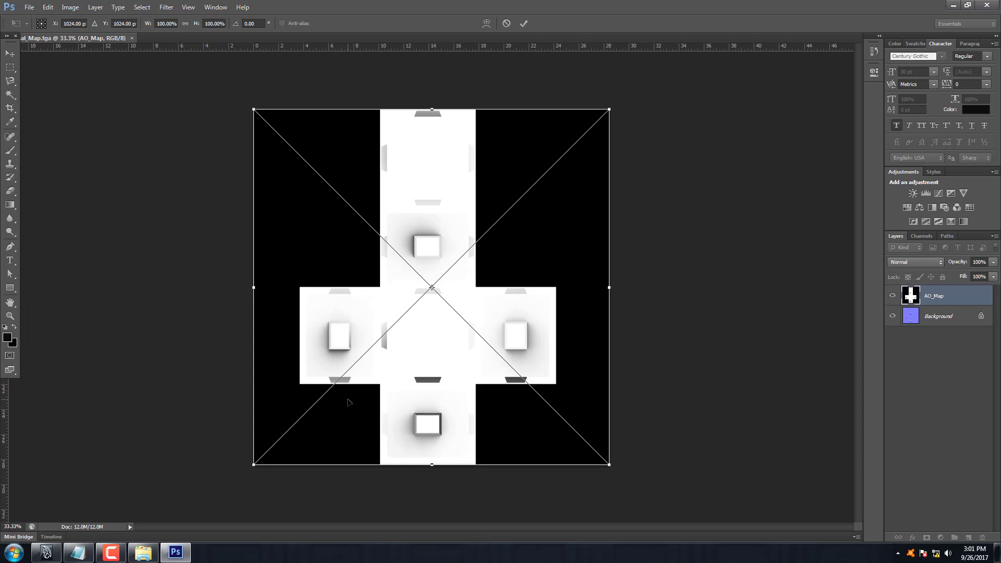
key(Return)
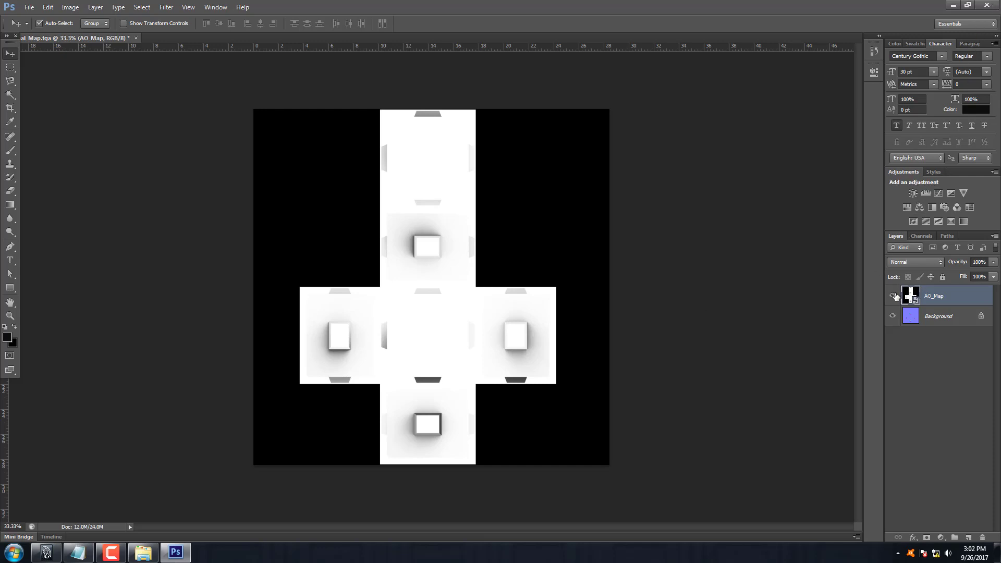
Step: Toggle the AO_Map layer's visibility, quit Photoshop without saving, and return to Maya
click(893, 295)
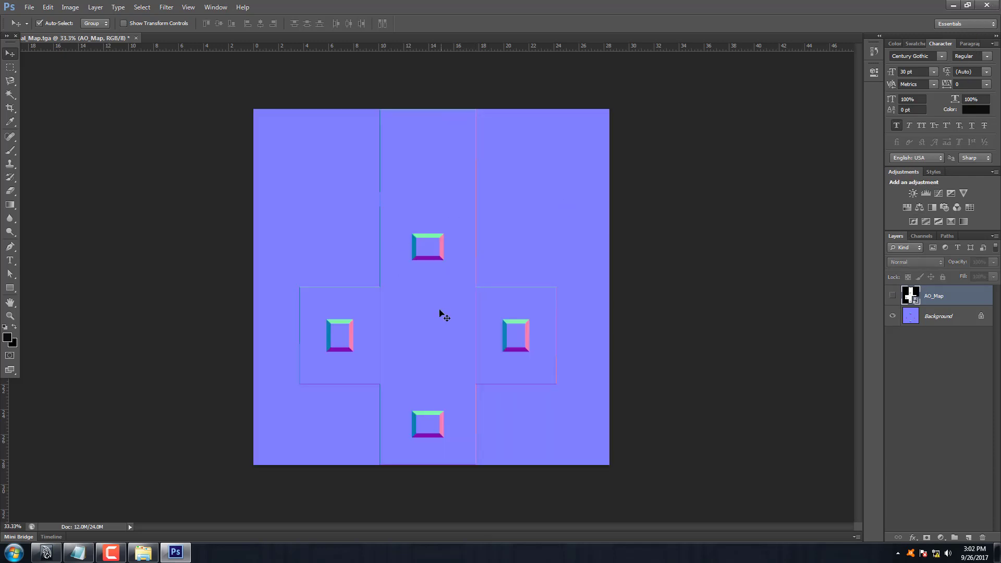
click(893, 295)
click(987, 5)
click(501, 208)
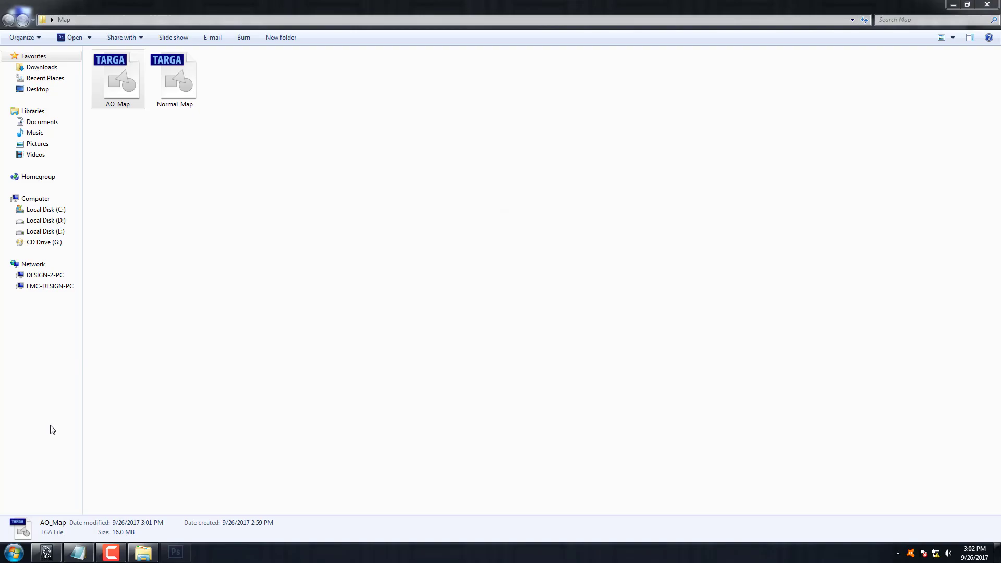
click(46, 552)
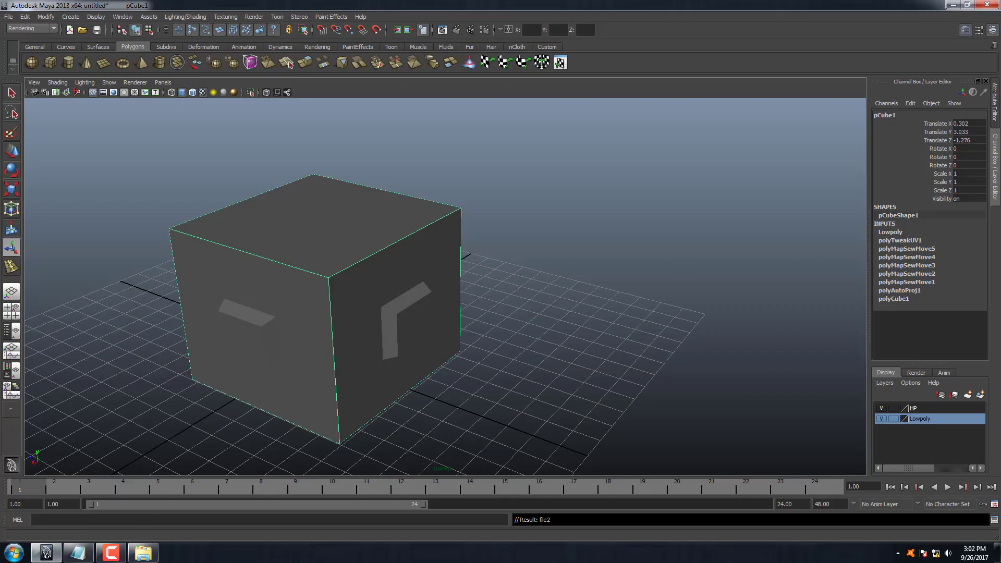